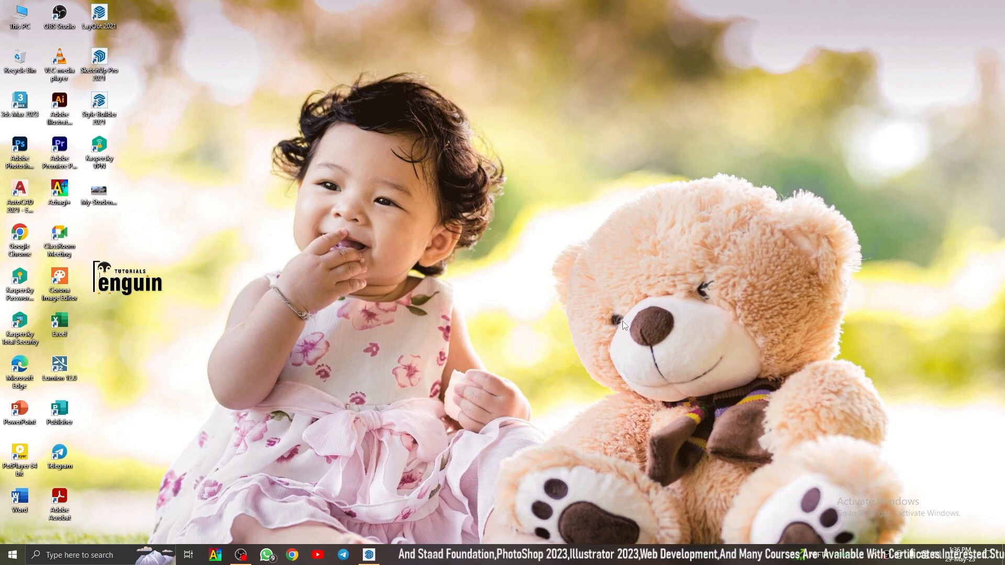
pyautogui.rightClick(182, 8)
pyautogui.click(208, 37)
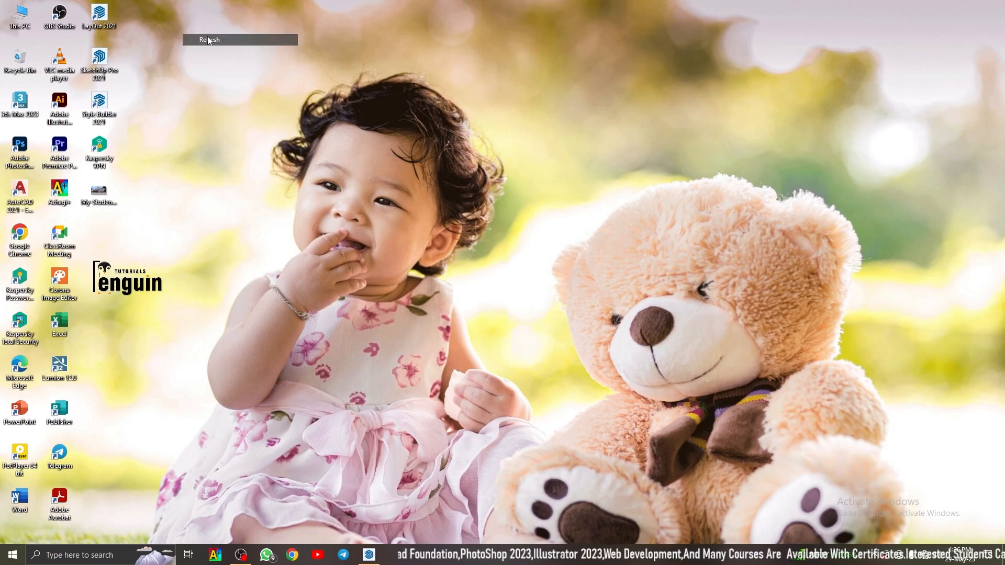
pyautogui.rightClick(222, 94)
pyautogui.click(242, 122)
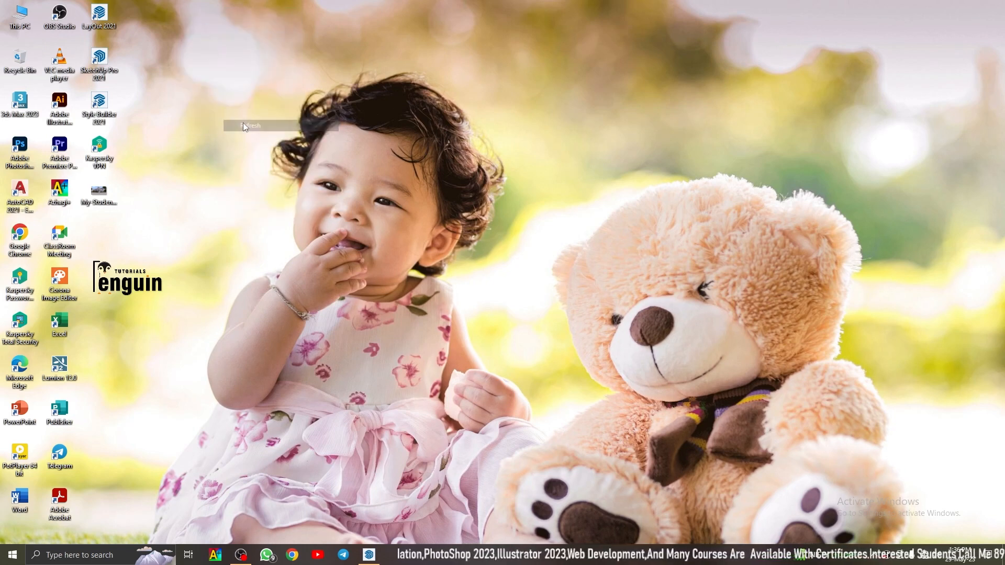
# Switch to SketchUp with the house exterior model open in the RENDER VIEW scene
pyautogui.click(367, 556)
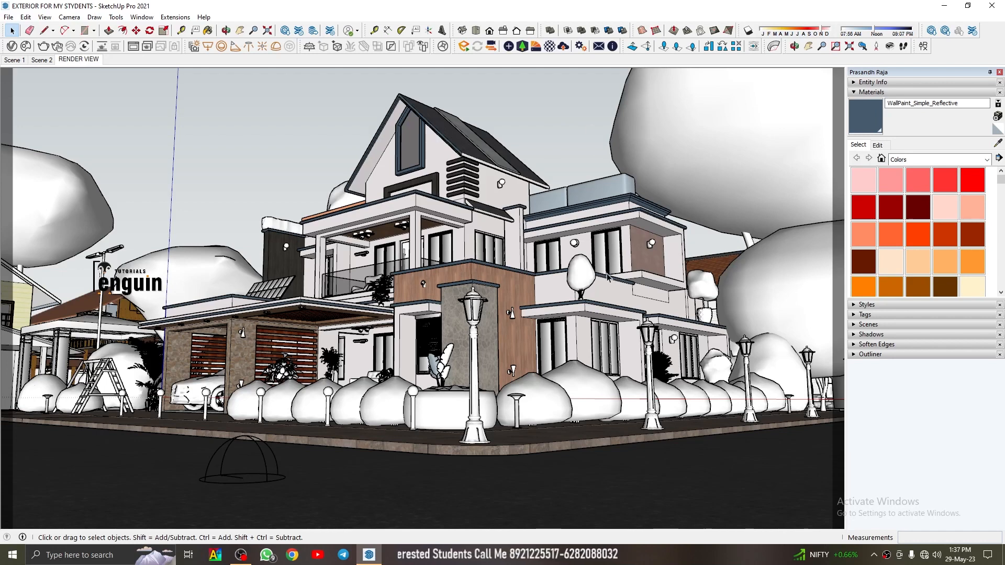
pyautogui.click(640, 204)
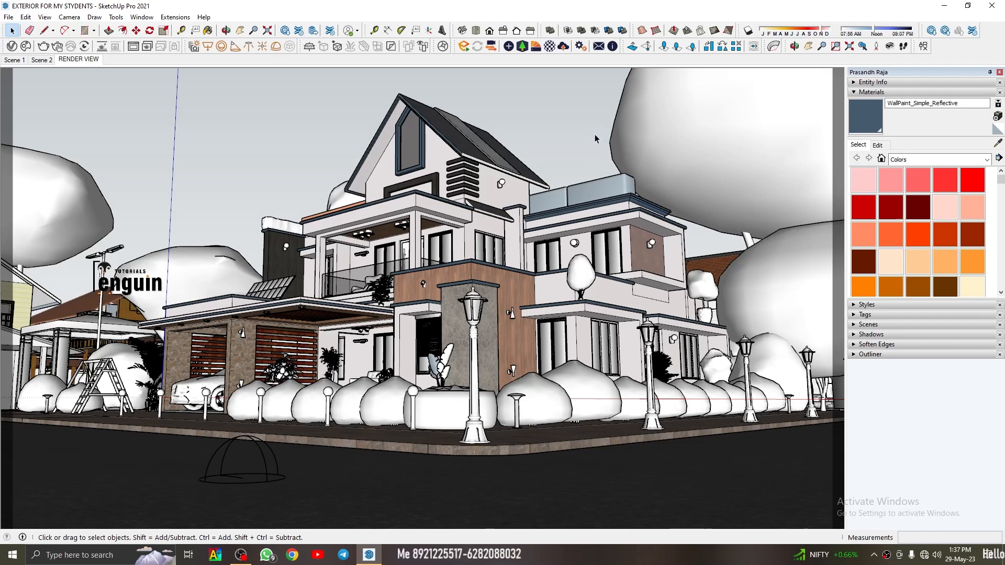
pyautogui.click(512, 195)
pyautogui.click(559, 117)
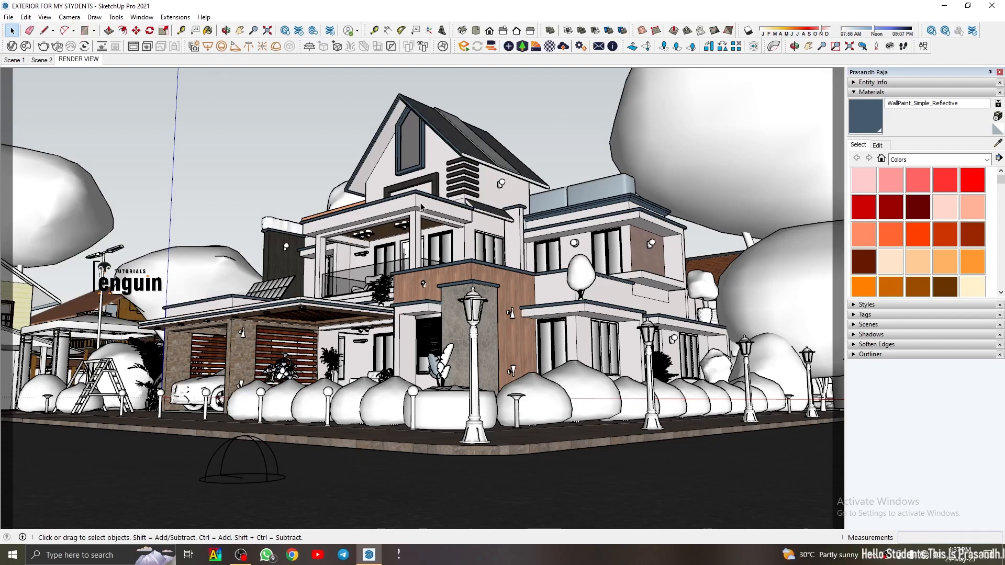
# Examine the front of the house from raised angles, restoring the RENDER VIEW scene after each look
pyautogui.moveTo(544, 136); pyautogui.dragTo(520, 186, button='middle')
pyautogui.moveTo(412, 274); pyautogui.dragTo(456, 269, button='middle')
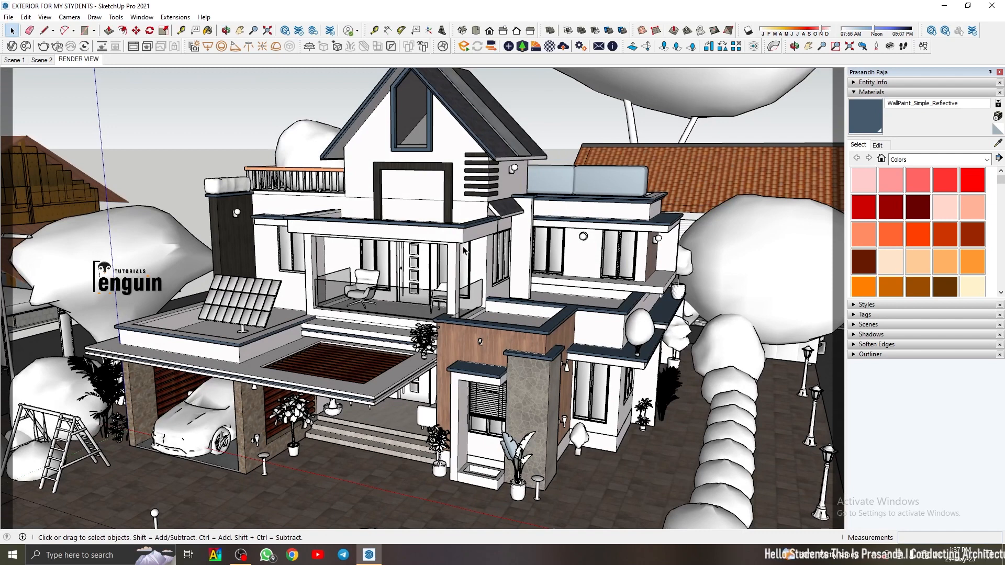
pyautogui.click(525, 222)
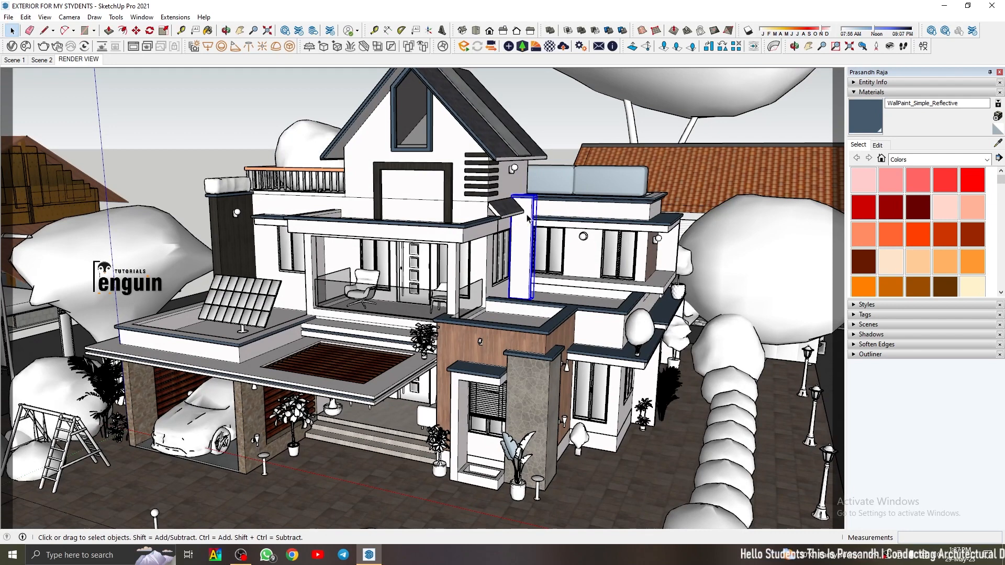
pyautogui.click(560, 146)
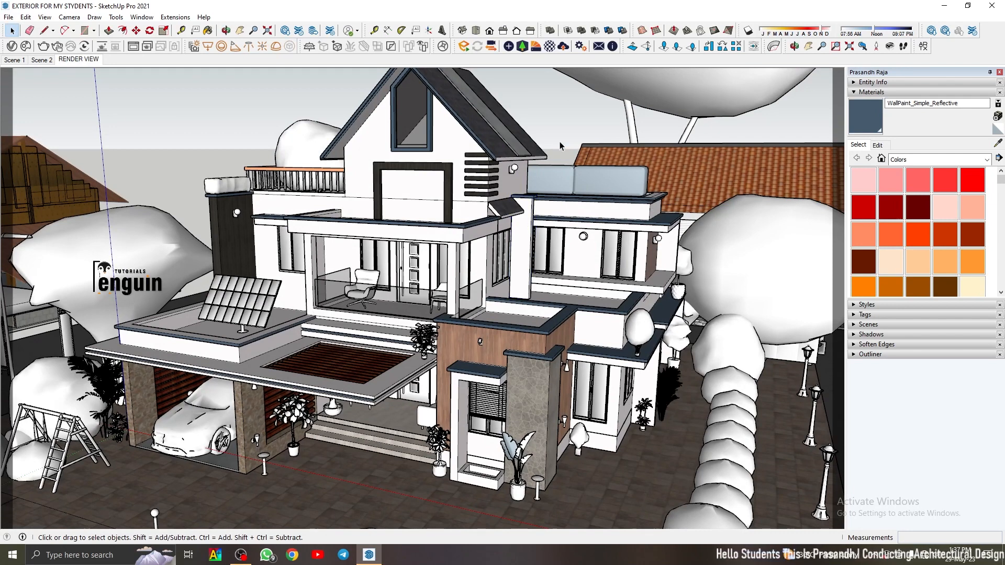
pyautogui.click(78, 60)
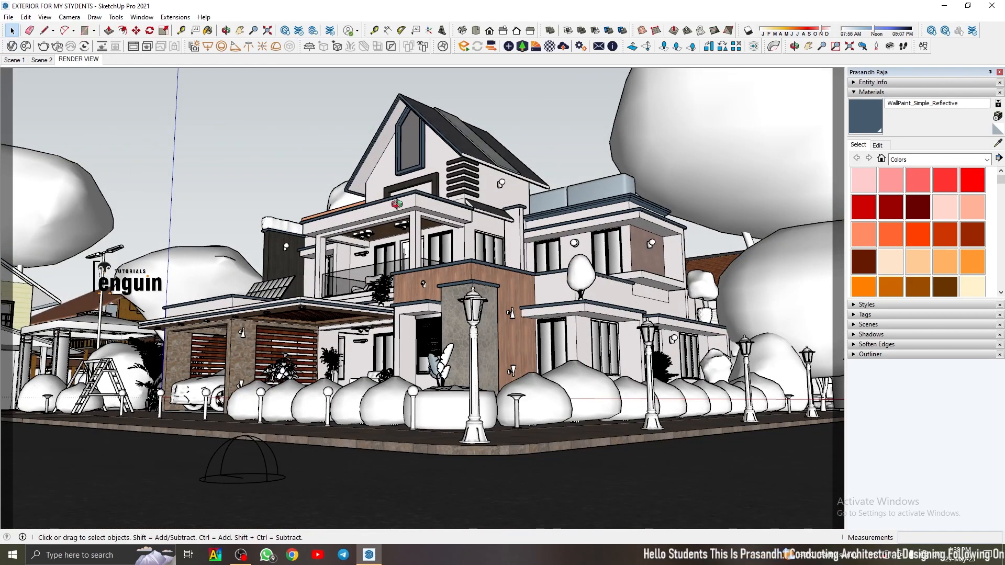
pyautogui.moveTo(398, 207); pyautogui.dragTo(455, 184, button='middle')
pyautogui.moveTo(408, 299); pyautogui.dragTo(416, 310, button='middle')
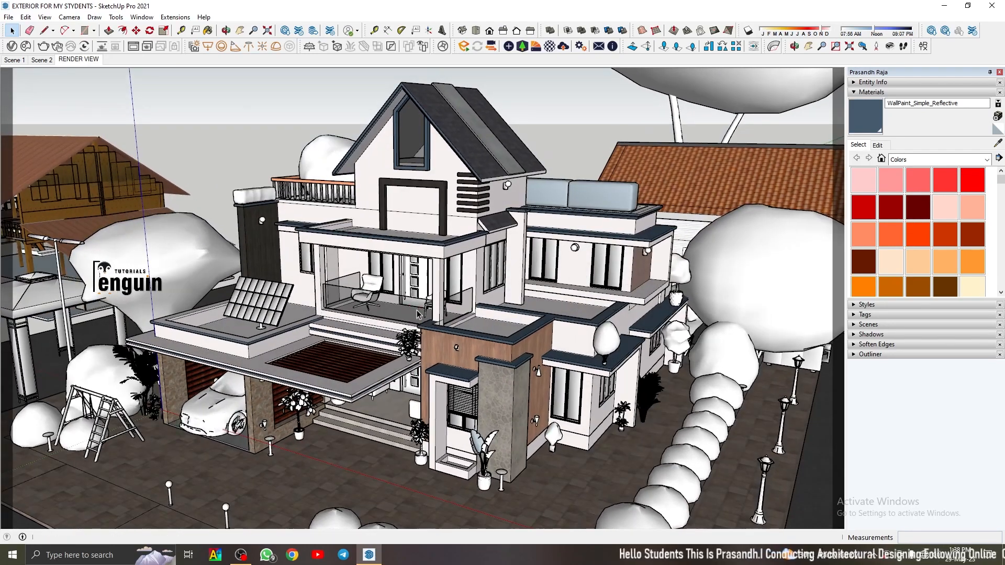
pyautogui.scroll(3, 417, 312)
pyautogui.scroll(3, 417, 313)
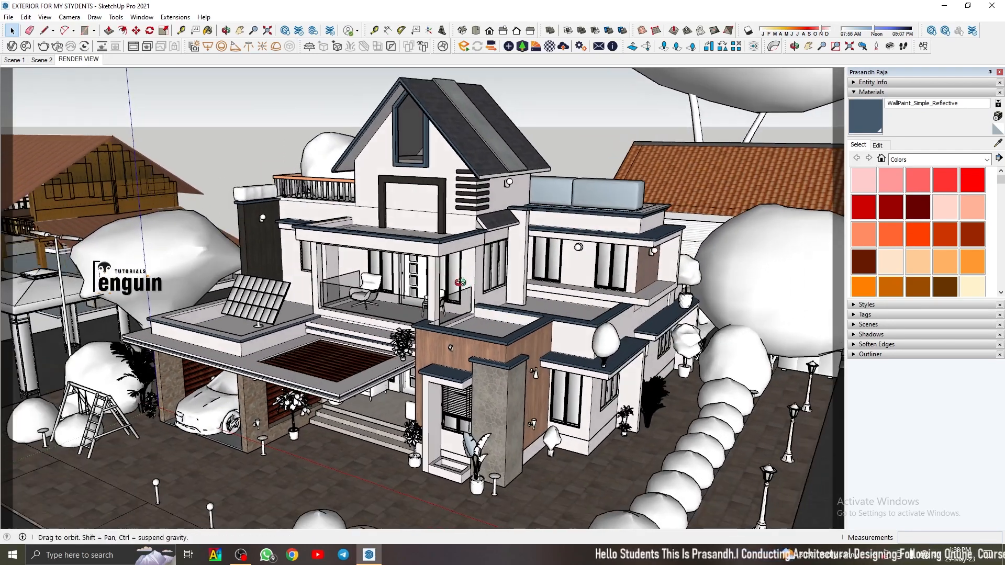
pyautogui.scroll(2, 406, 294)
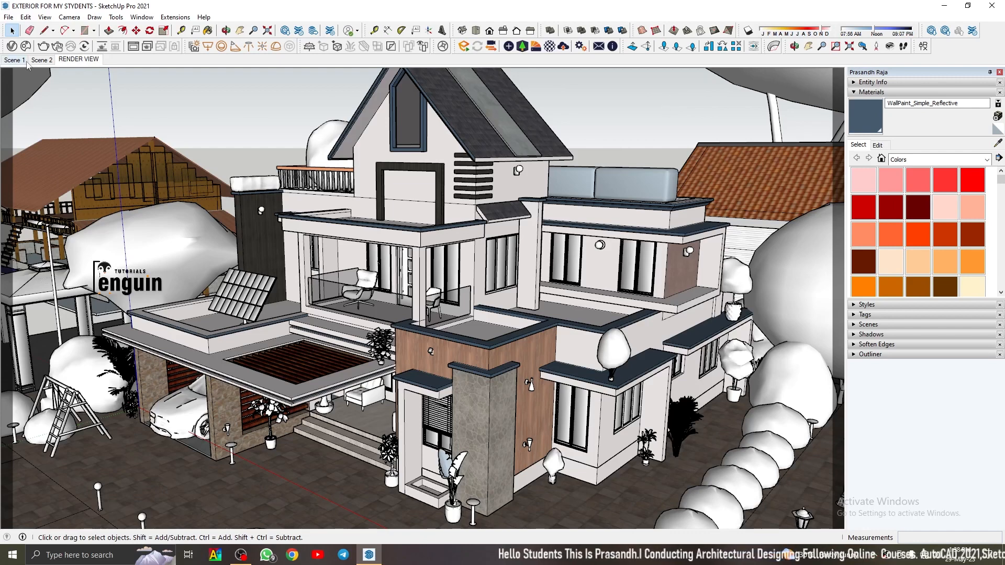
pyautogui.click(63, 62)
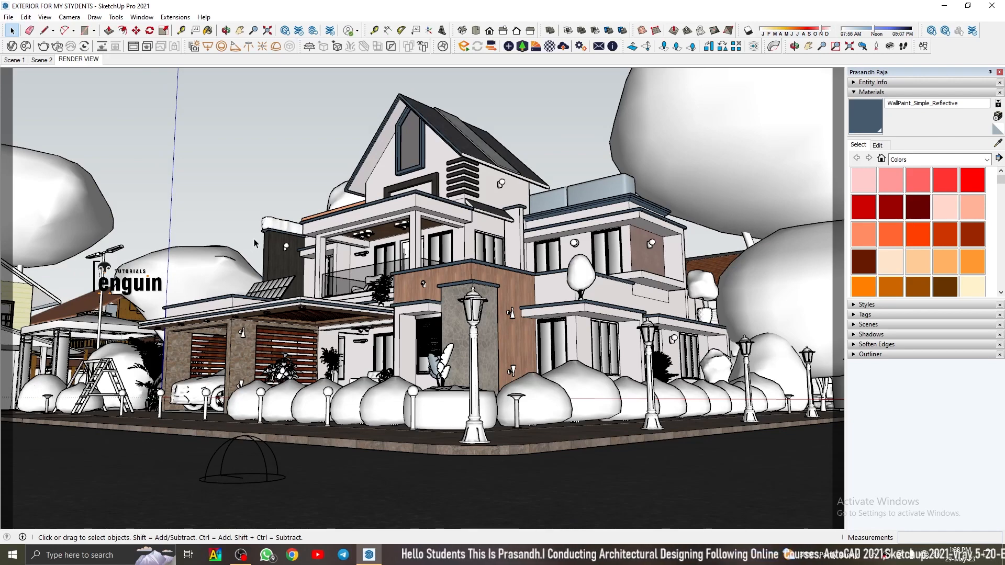
# Examine the pitched roof and the tall gable window of the house
pyautogui.moveTo(406, 206); pyautogui.dragTo(421, 275, button='middle')
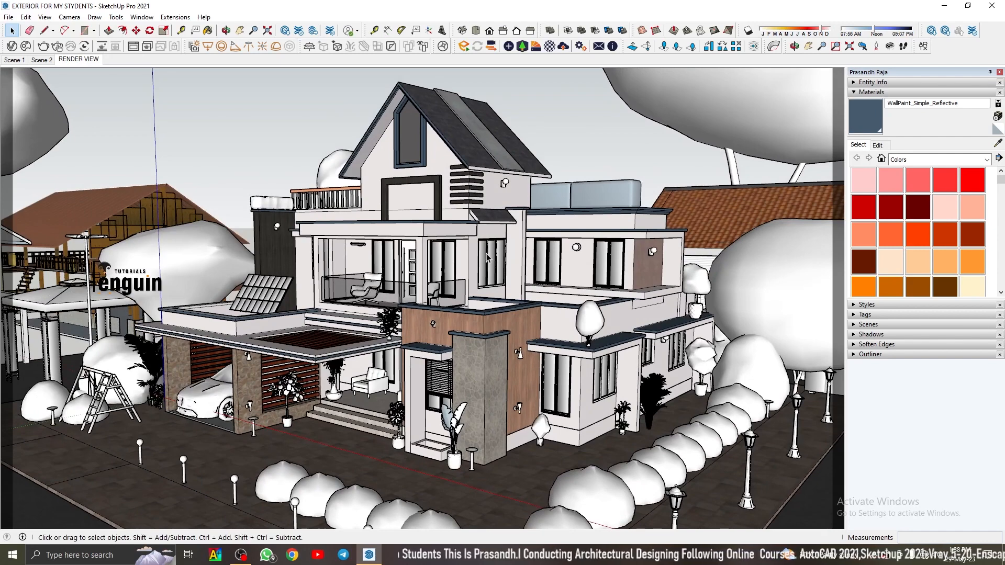
pyautogui.moveTo(365, 74); pyautogui.dragTo(505, 131)
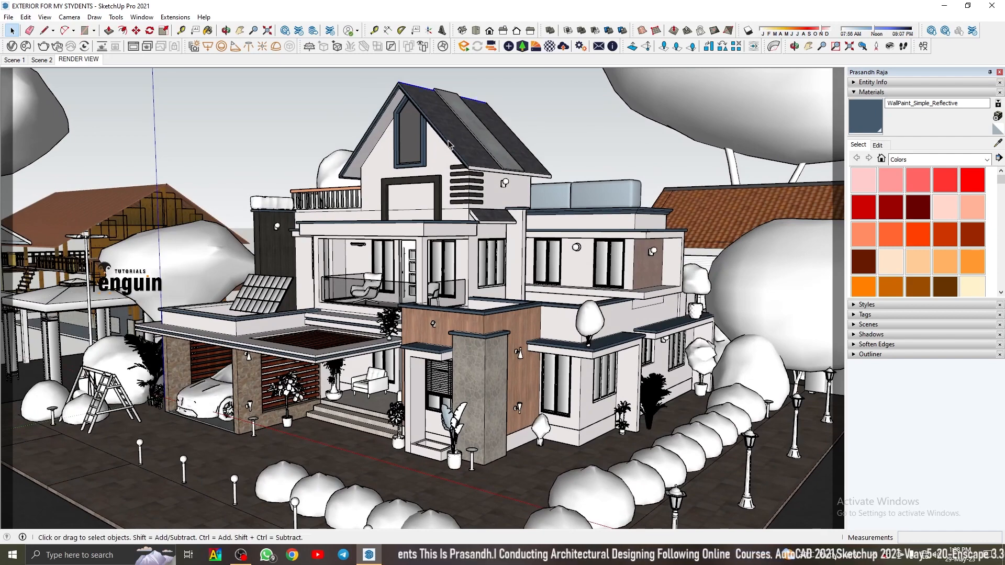
pyautogui.moveTo(448, 141); pyautogui.dragTo(453, 96, button='middle')
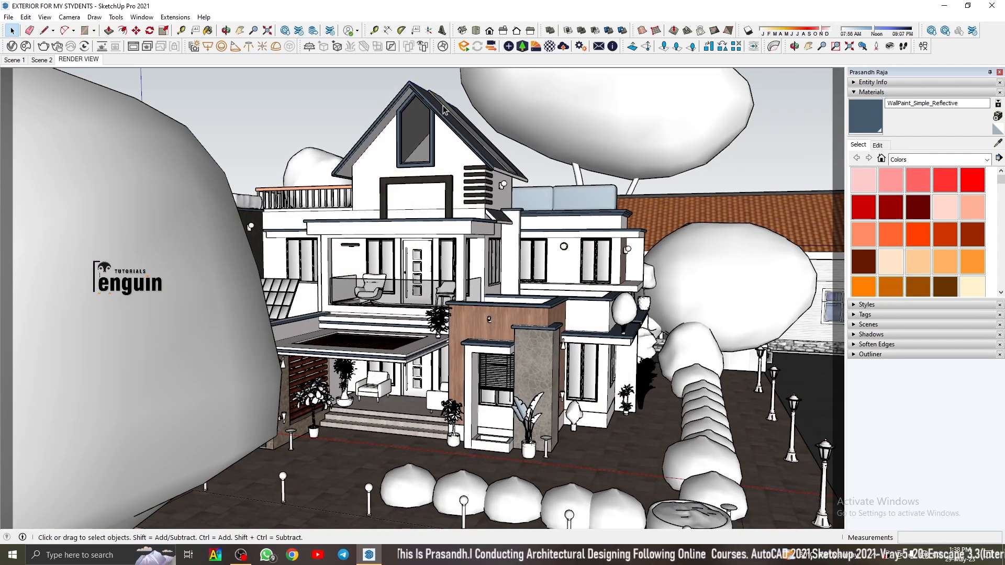
pyautogui.scroll(5, 450, 105)
pyautogui.moveTo(413, 130); pyautogui.dragTo(388, 148, button='middle')
pyautogui.click(385, 148)
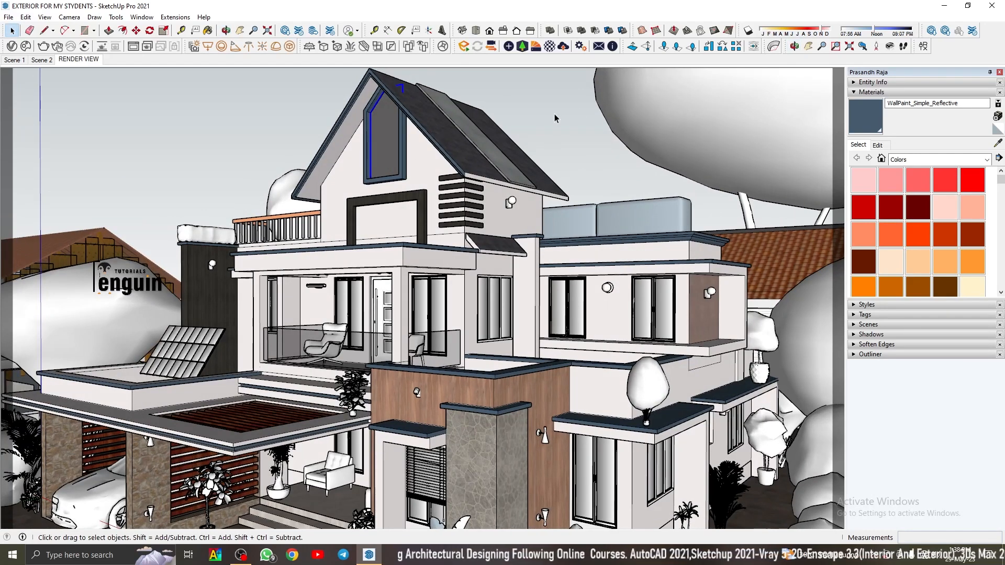
pyautogui.click(536, 115)
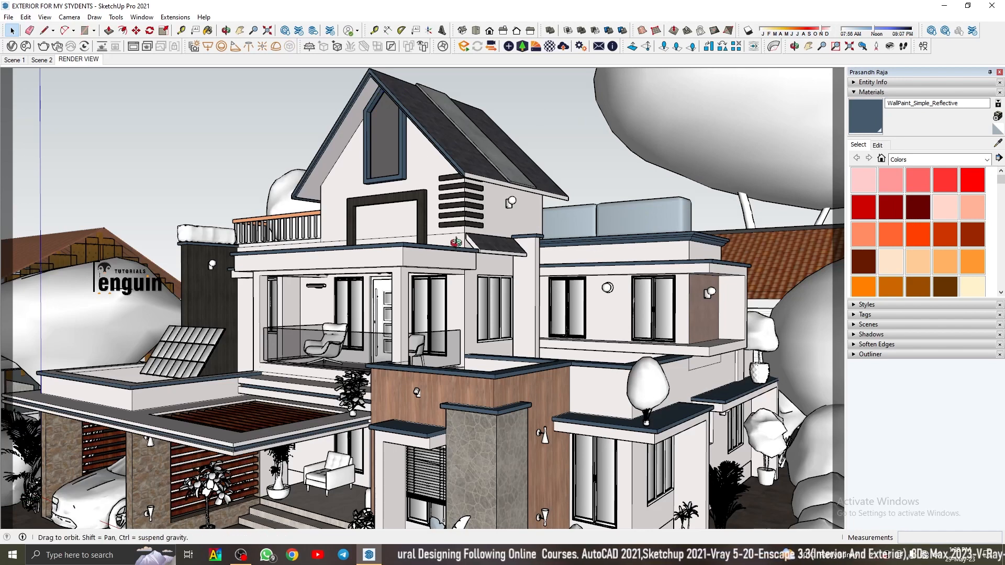
# Inspect the stacked dark wood strips wrapping the corner of the gable wall up close
pyautogui.scroll(6, 492, 187)
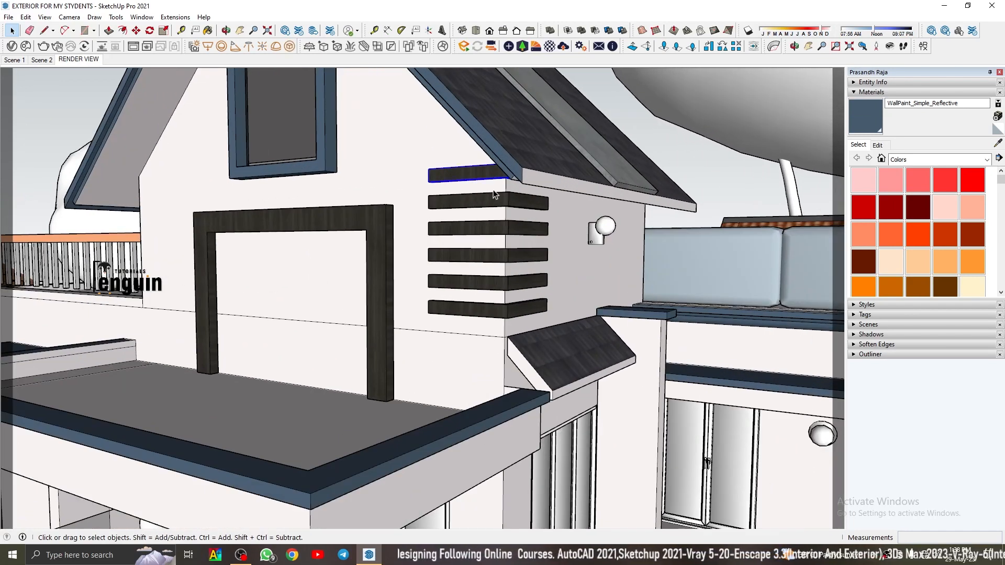
pyautogui.click(495, 225)
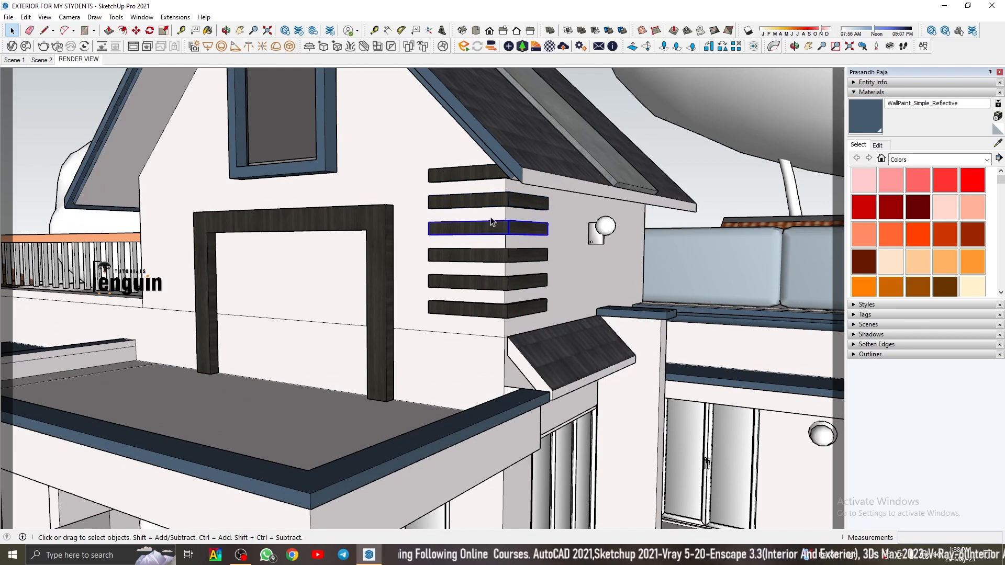
pyautogui.click(500, 285)
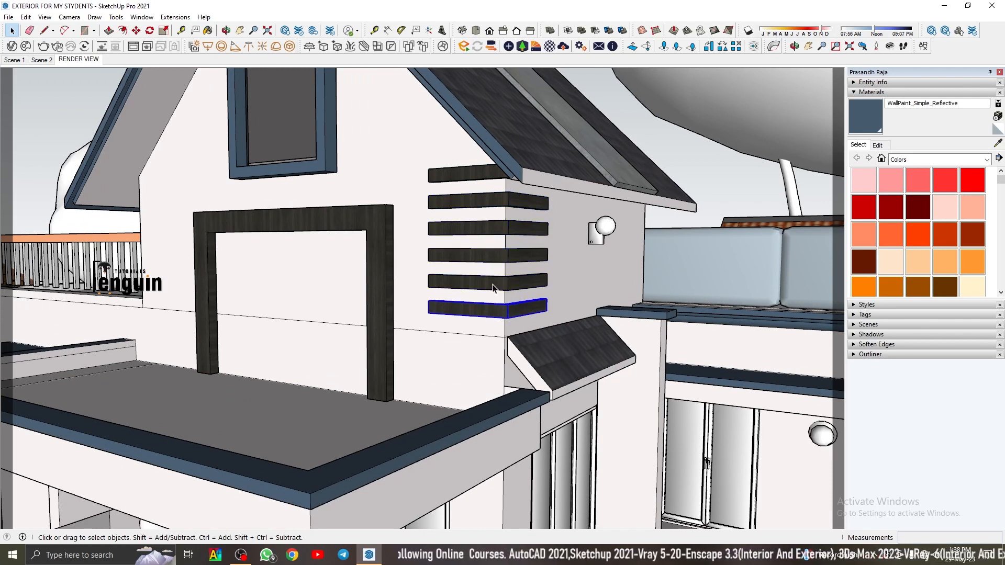
pyautogui.click(486, 204)
pyautogui.click(474, 174)
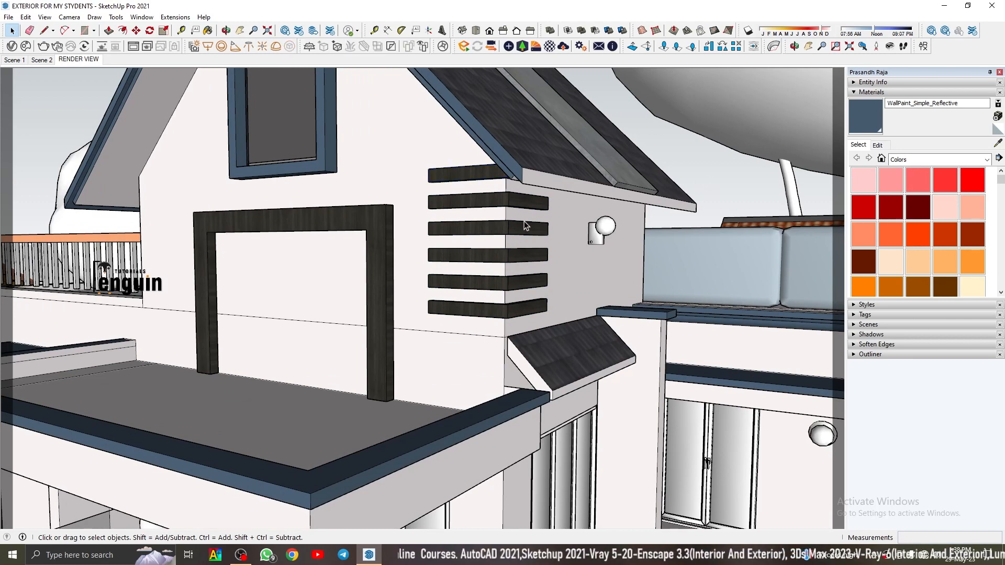
pyautogui.scroll(3, 523, 220)
pyautogui.moveTo(523, 221); pyautogui.dragTo(591, 228, button='middle')
pyautogui.scroll(-5, 592, 231)
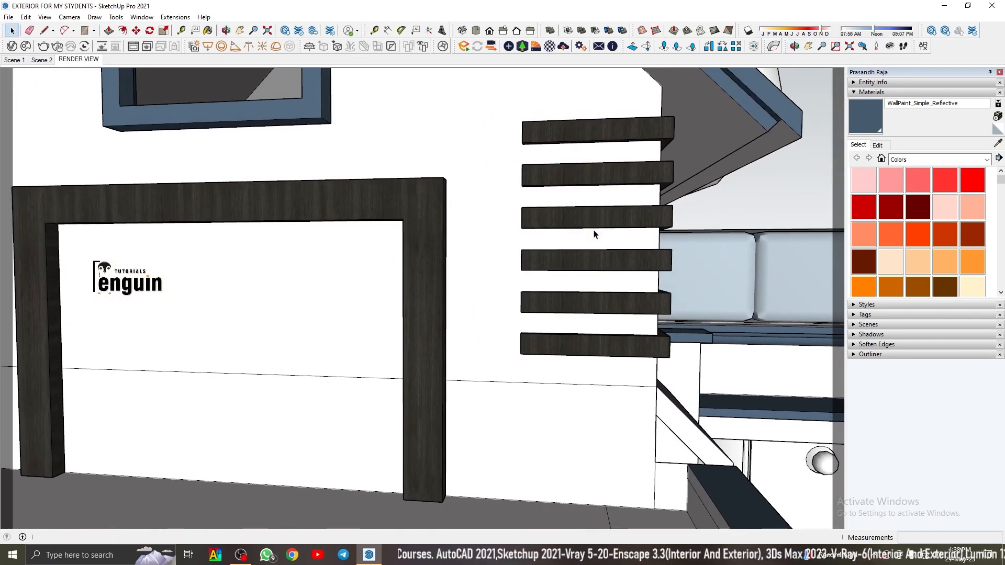
# Inspect the dark wood frame on the gable wall and restore the RENDER VIEW scene
pyautogui.click(231, 222)
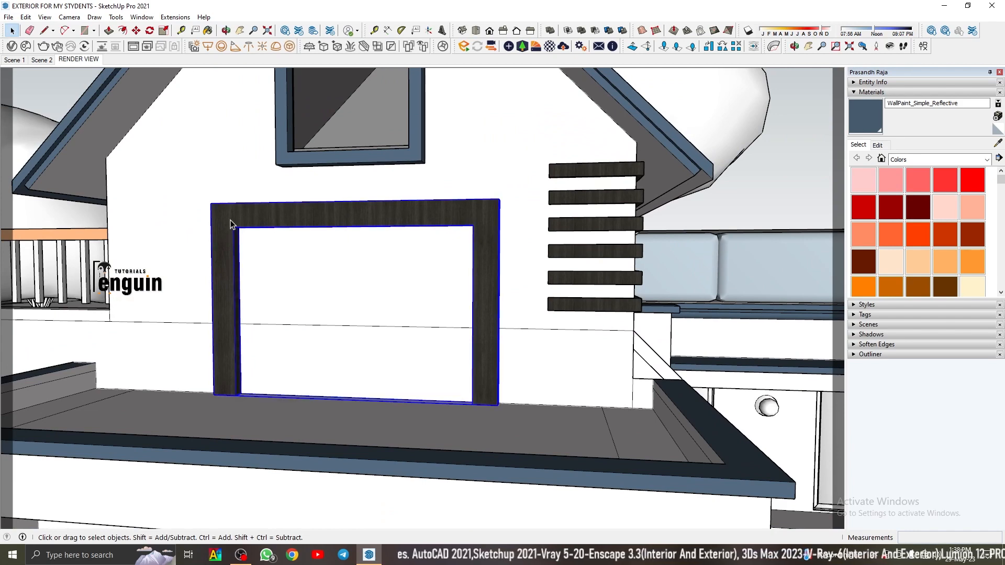
pyautogui.scroll(-4, 276, 265)
pyautogui.moveTo(409, 261); pyautogui.dragTo(172, 246, button='middle')
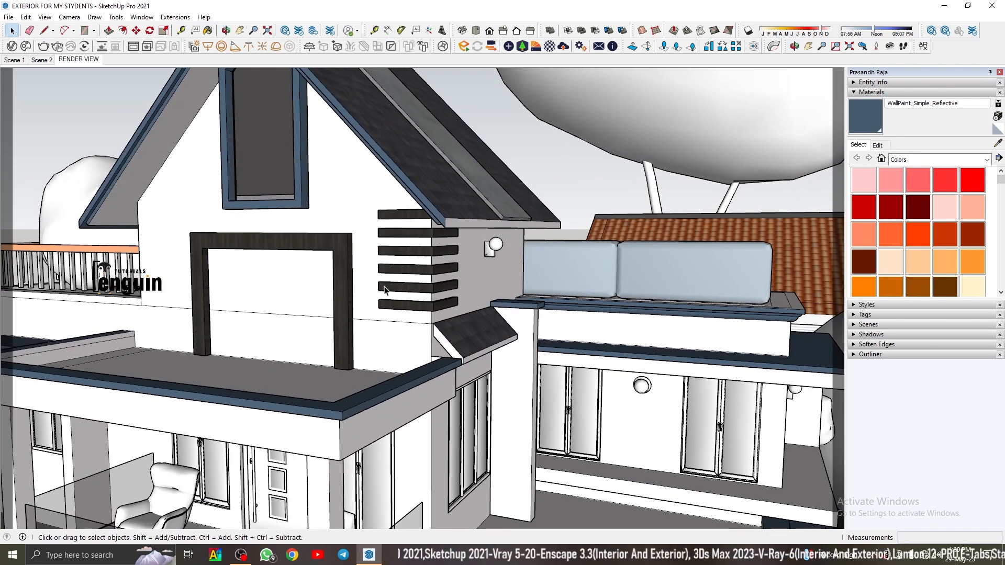
pyautogui.scroll(4, 227, 277)
pyautogui.scroll(-5, 362, 242)
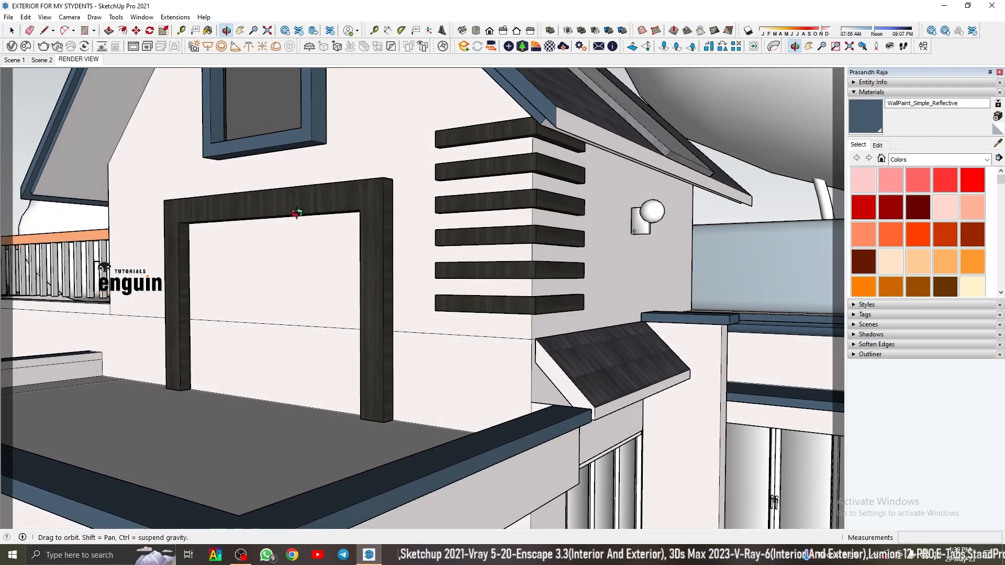
pyautogui.click(88, 60)
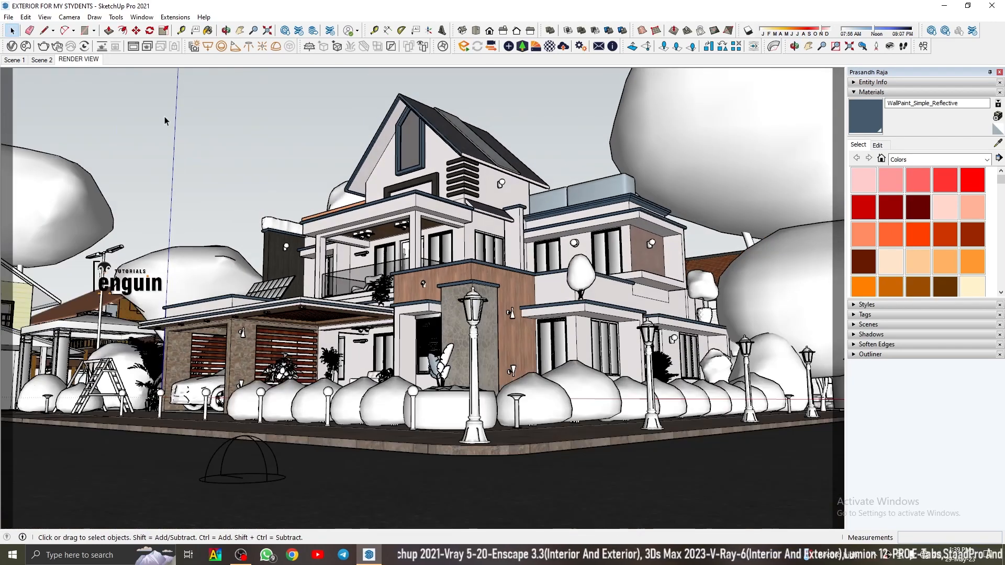
# Examine the orange-topped railing of the upper terrace and the dark clad column next to it
pyautogui.moveTo(384, 163); pyautogui.dragTo(425, 184, button='middle')
pyautogui.scroll(4, 417, 179)
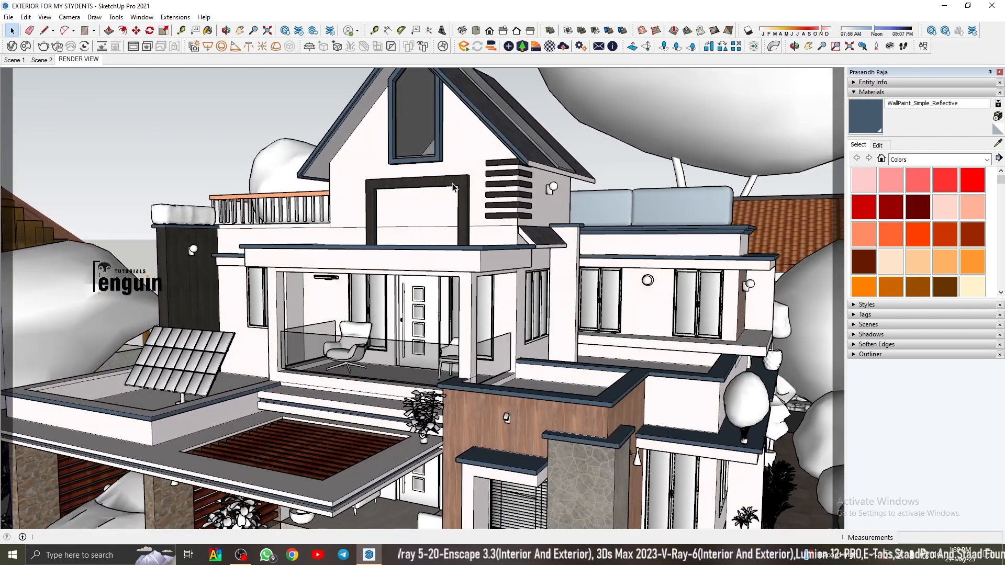
pyautogui.scroll(6, 294, 193)
pyautogui.scroll(-5, 317, 230)
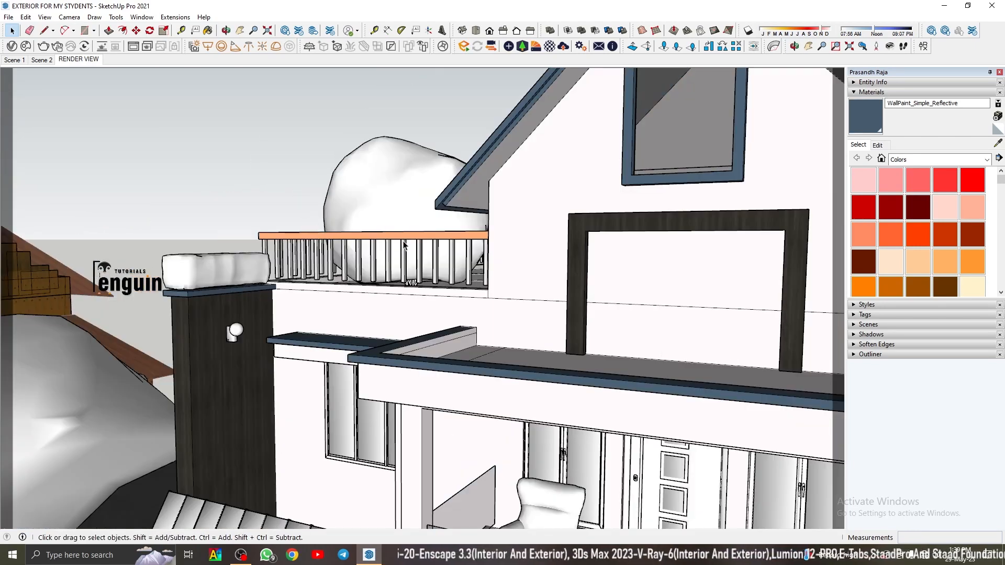
pyautogui.moveTo(403, 244); pyautogui.dragTo(414, 276, button='middle')
pyautogui.scroll(2, 330, 280)
pyautogui.moveTo(497, 269); pyautogui.dragTo(454, 314, button='middle')
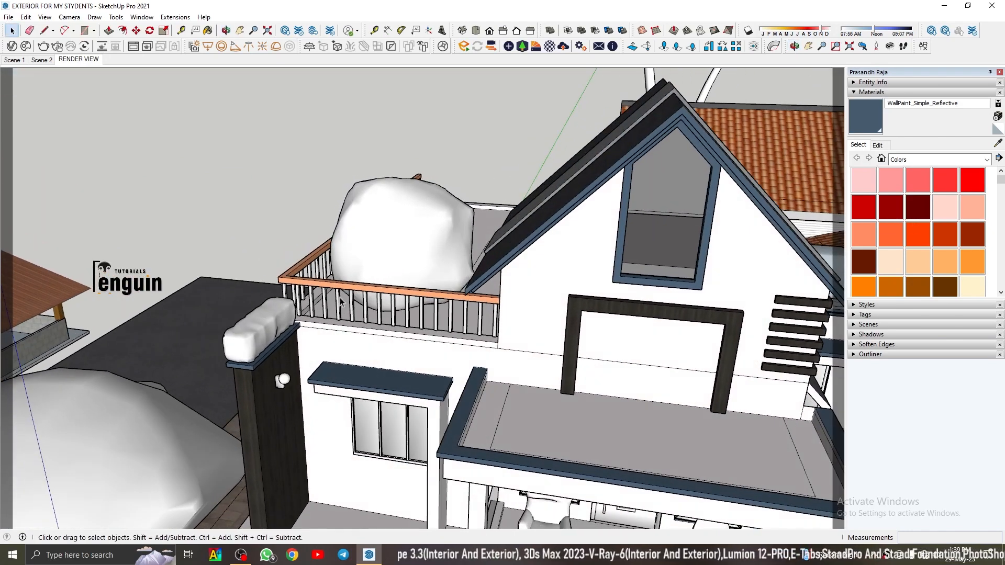
pyautogui.click(329, 291)
pyautogui.moveTo(369, 290); pyautogui.dragTo(355, 250, button='middle')
pyautogui.scroll(3, 306, 275)
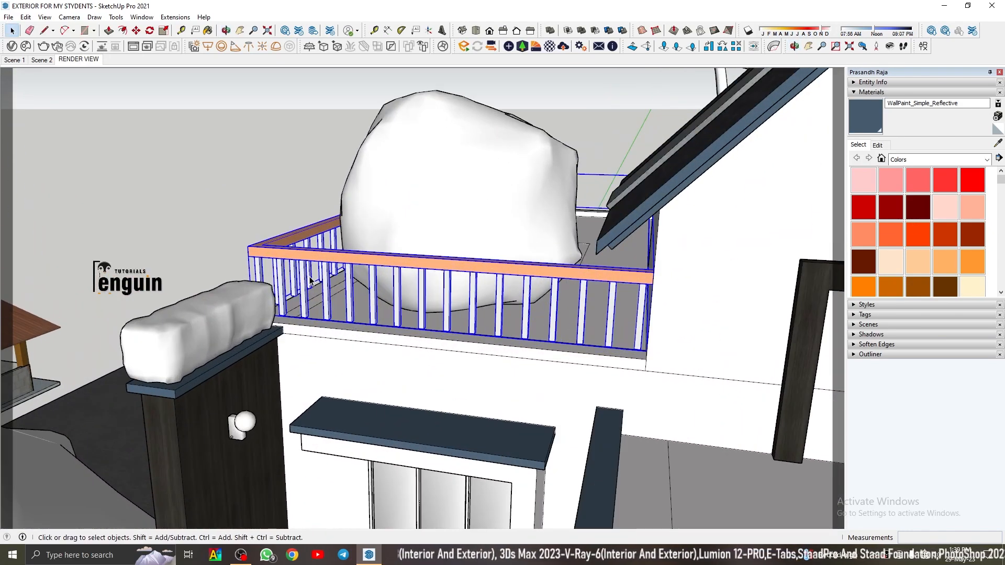
pyautogui.doubleClick(293, 253)
pyautogui.click(269, 206)
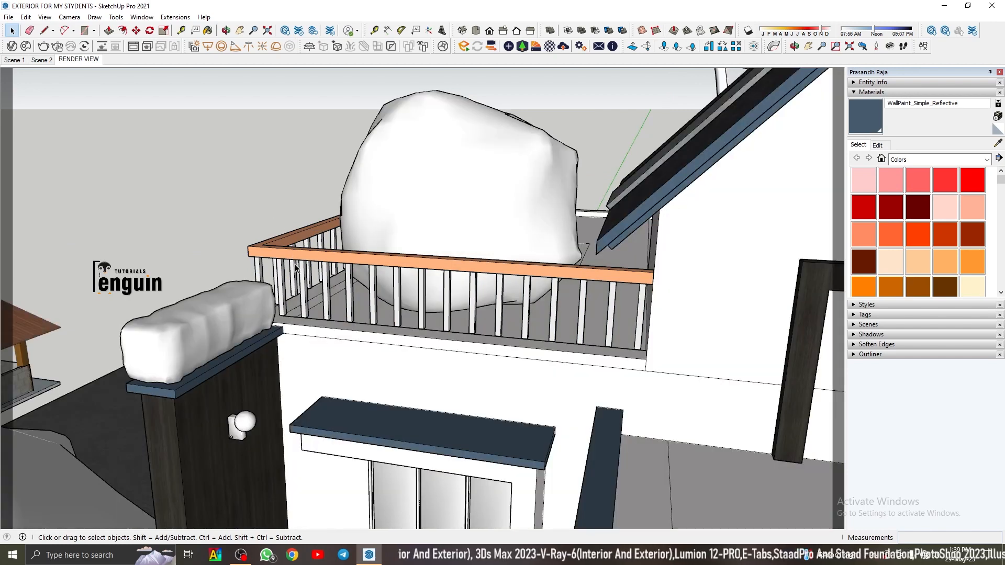
pyautogui.moveTo(269, 206); pyautogui.dragTo(337, 202, button='middle')
pyautogui.scroll(-3, 338, 201)
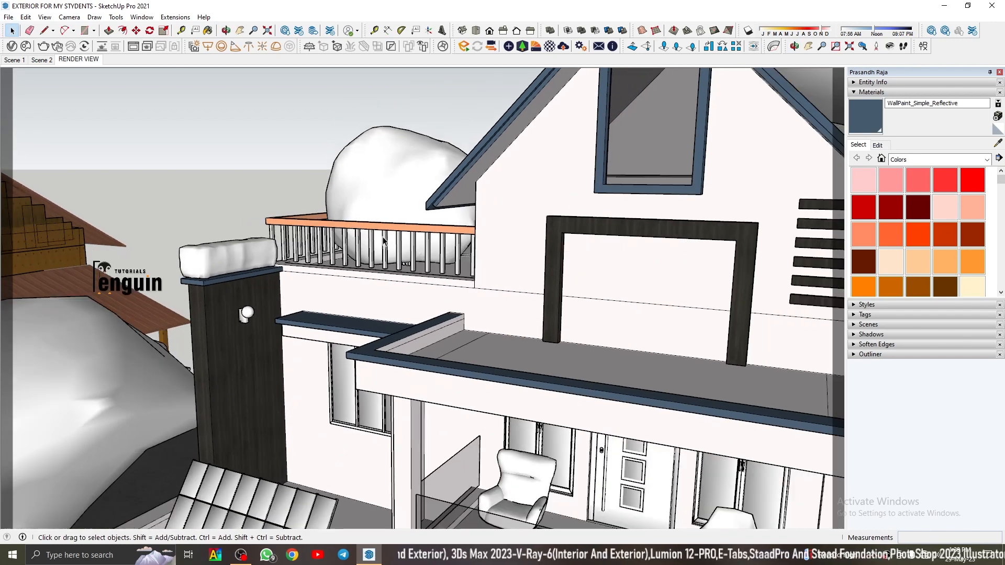
pyautogui.moveTo(428, 259); pyautogui.dragTo(389, 266, button='middle')
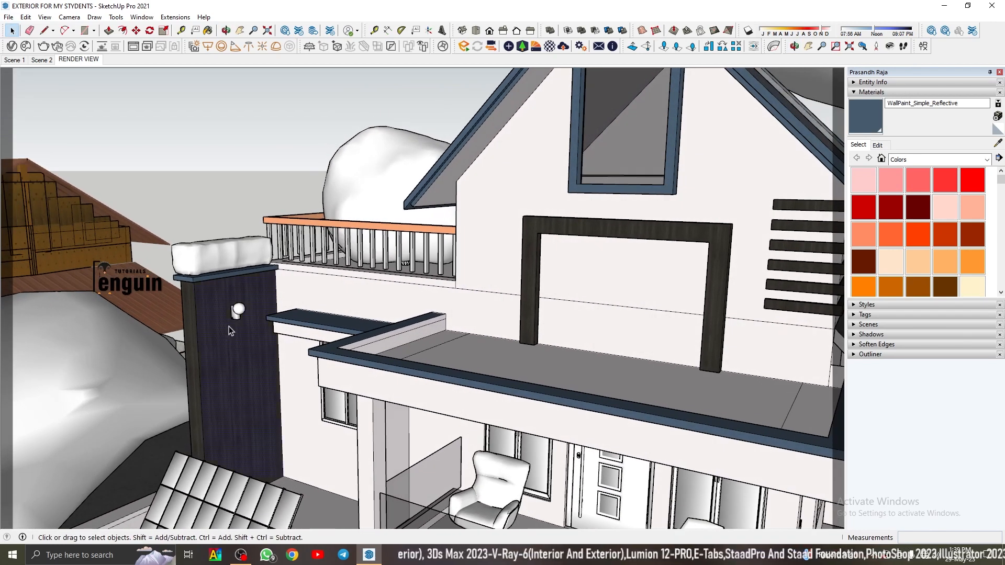
pyautogui.moveTo(228, 326); pyautogui.dragTo(238, 359, button='middle')
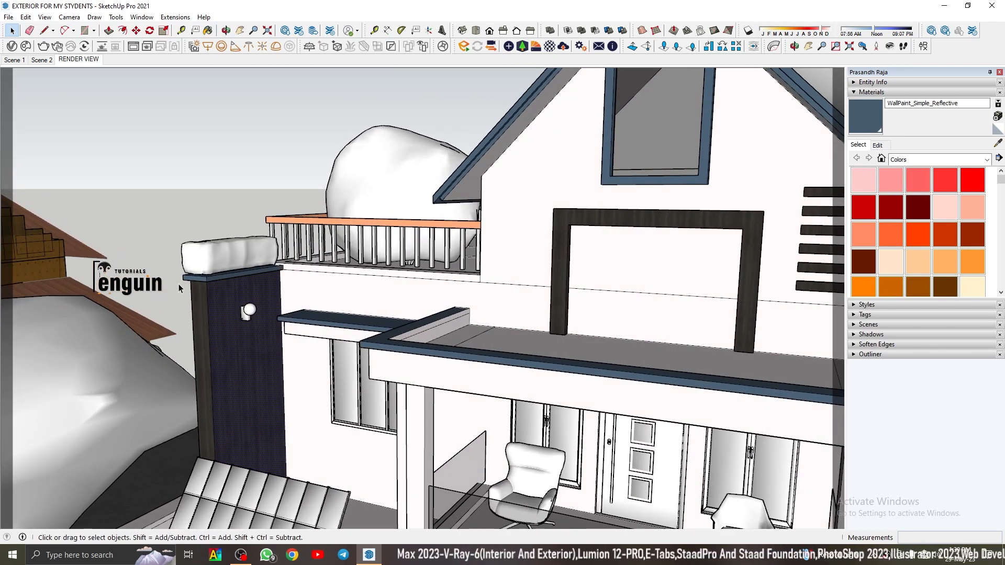
# Inspect the blue cap slab on top of the dark clad column up close
pyautogui.scroll(3, 204, 283)
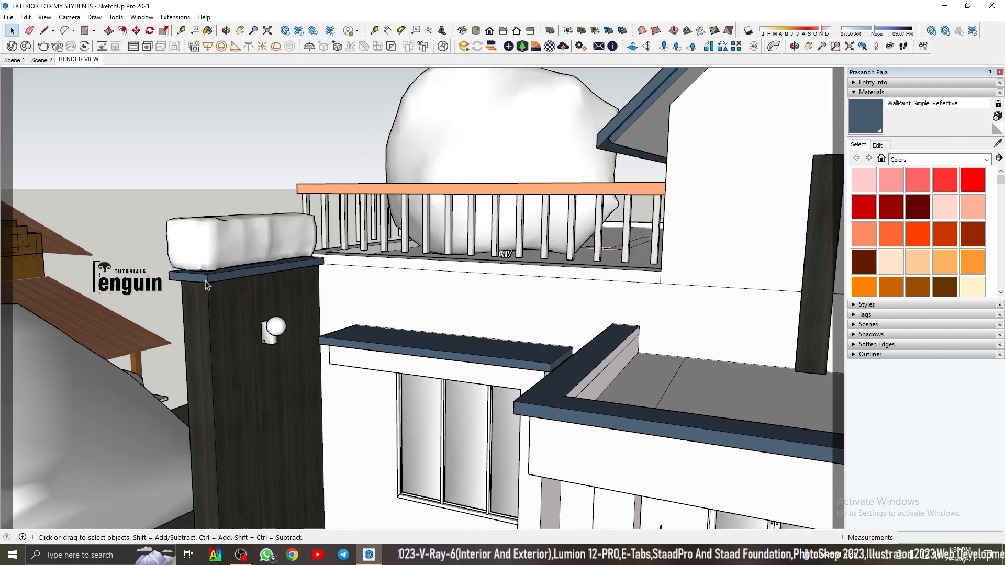
pyautogui.click(205, 280)
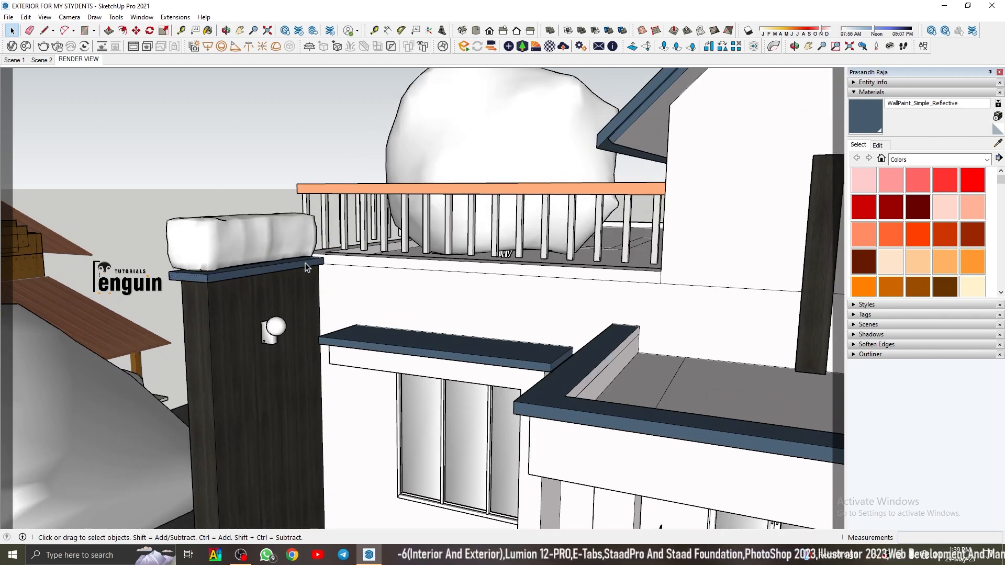
pyautogui.scroll(-3, 306, 263)
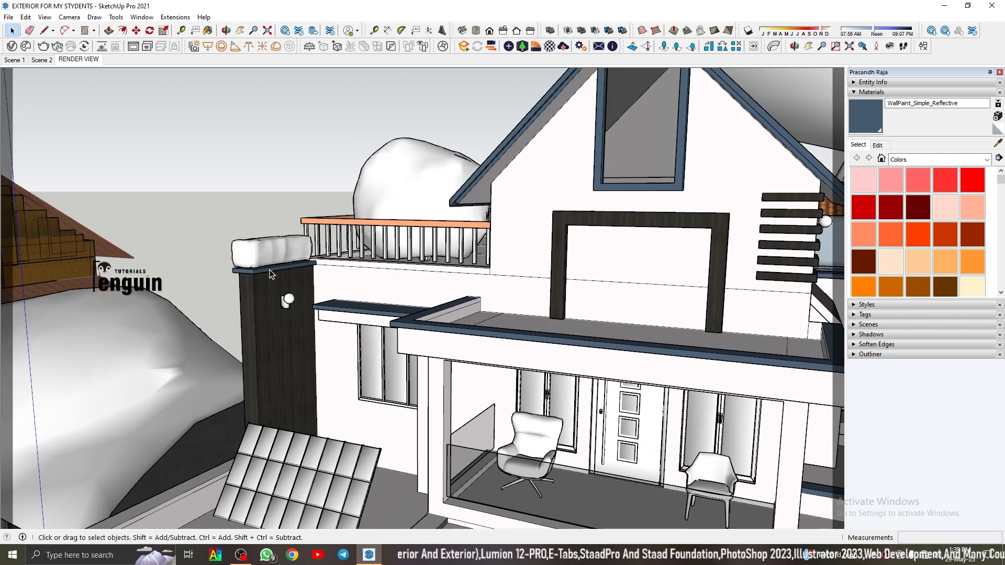
# Inspect the small sloped roof above the upper side window and restore the RENDER VIEW scene
pyautogui.moveTo(269, 269); pyautogui.dragTo(545, 310, button='middle')
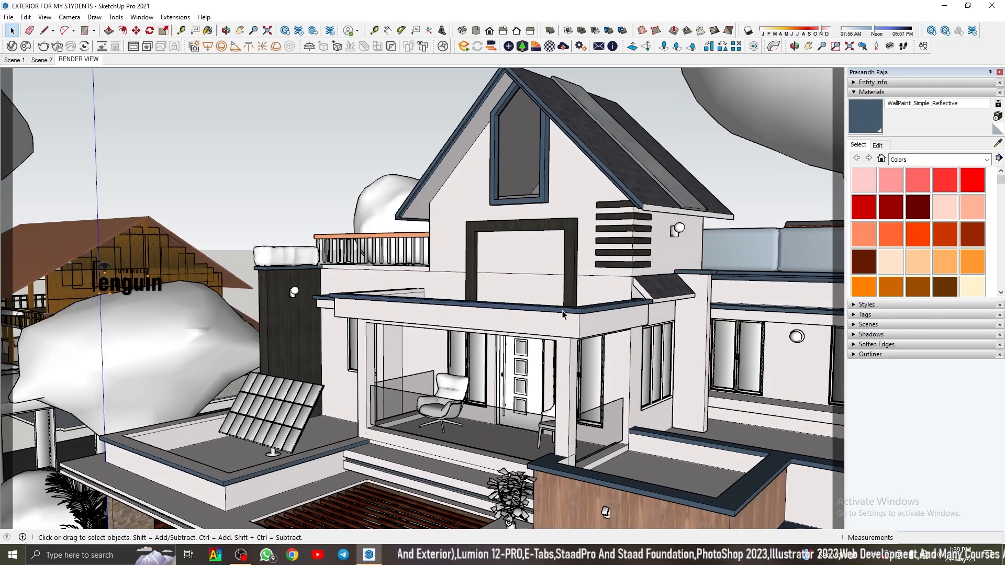
pyautogui.moveTo(649, 339); pyautogui.dragTo(551, 398, button='middle')
pyautogui.scroll(2, 551, 399)
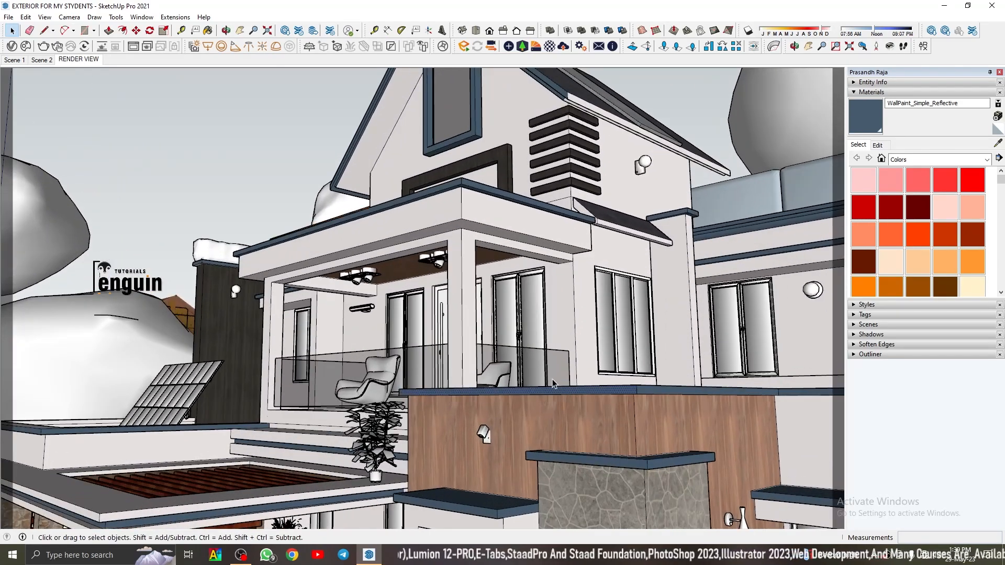
pyautogui.moveTo(772, 252); pyautogui.dragTo(547, 273, button='middle')
pyautogui.scroll(-3, 780, 251)
pyautogui.scroll(4, 548, 273)
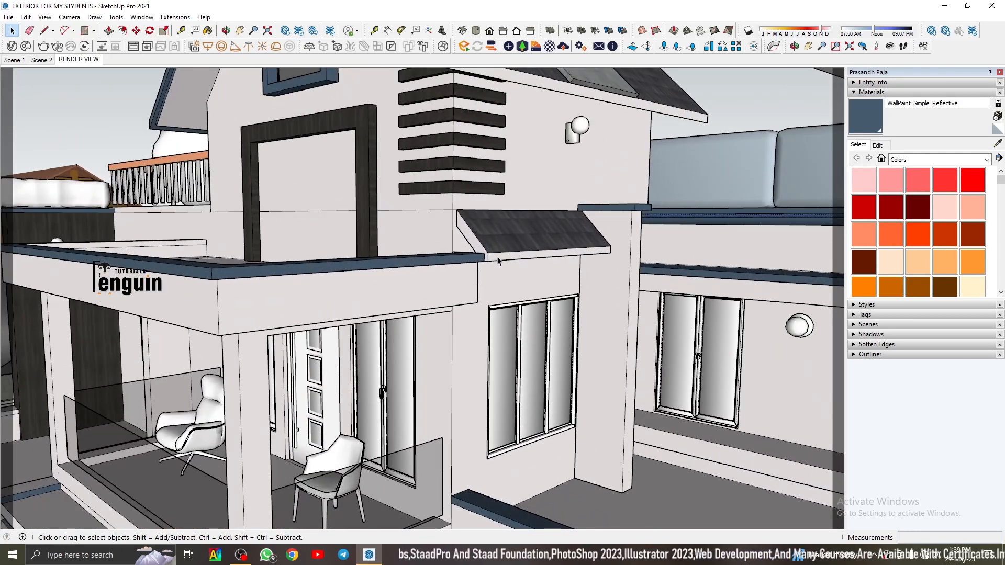
pyautogui.click(485, 234)
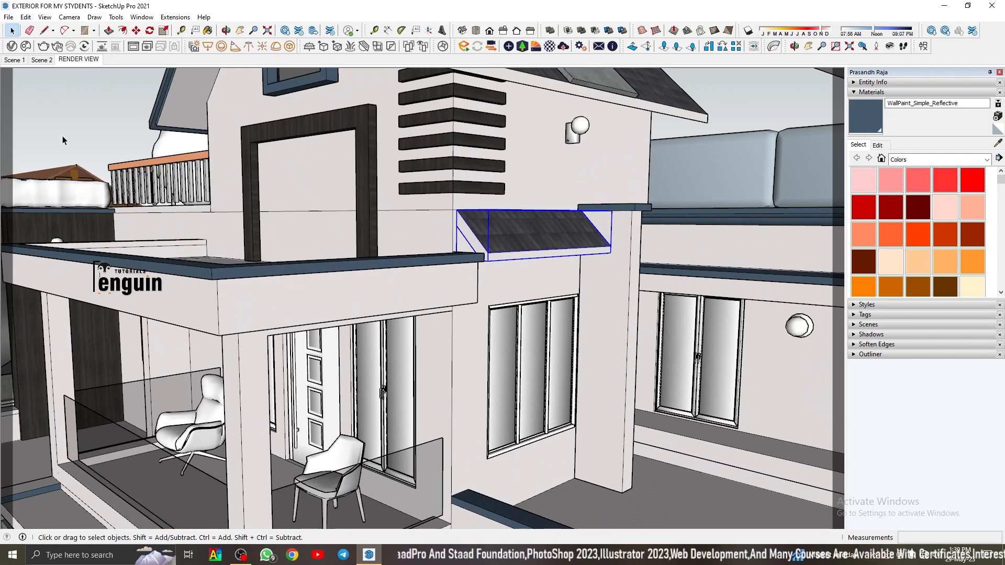
pyautogui.click(112, 90)
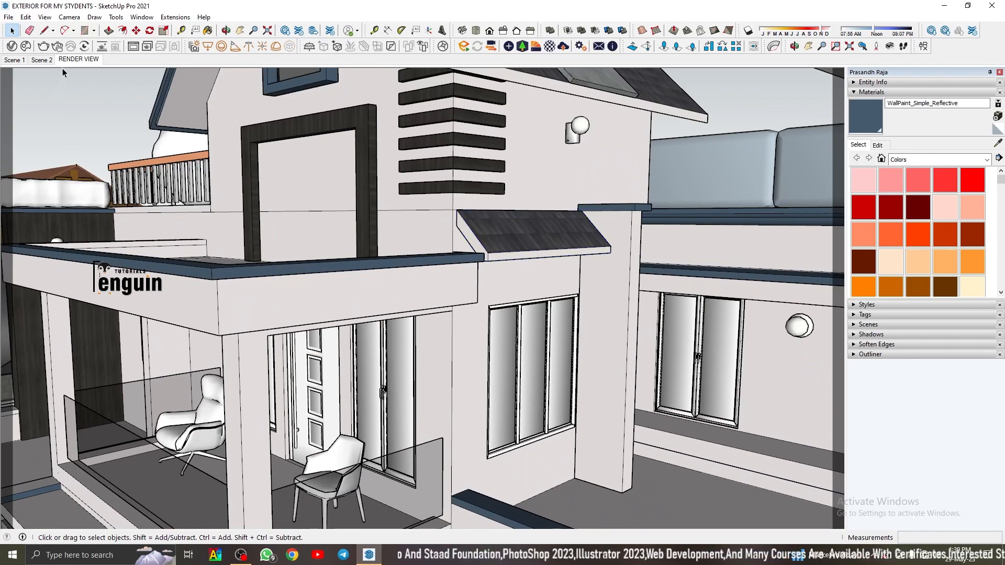
pyautogui.click(87, 61)
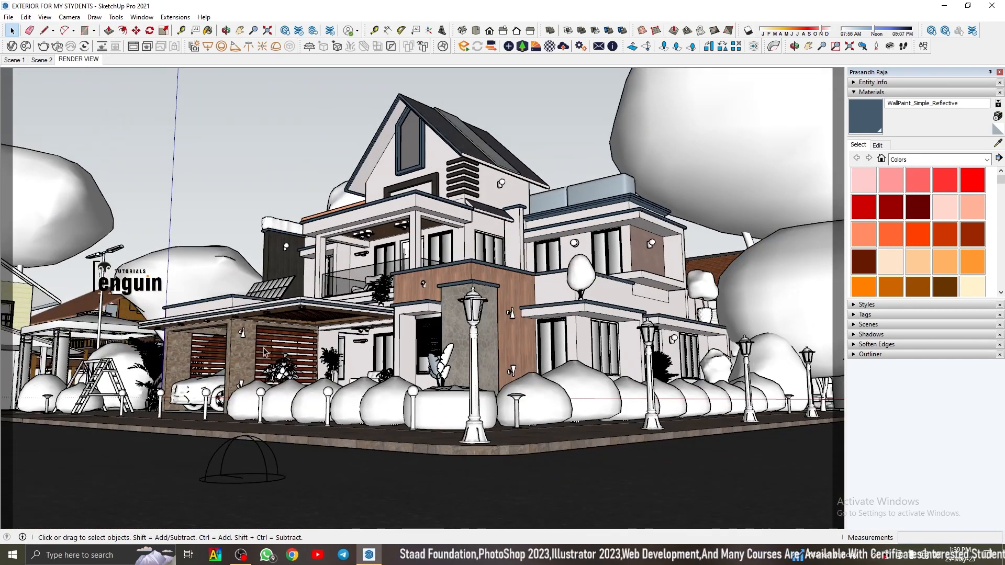
# Examine the stone-clad front and side faces of the carport pillar
pyautogui.scroll(6, 196, 348)
pyautogui.moveTo(260, 367); pyautogui.dragTo(157, 317, button='middle')
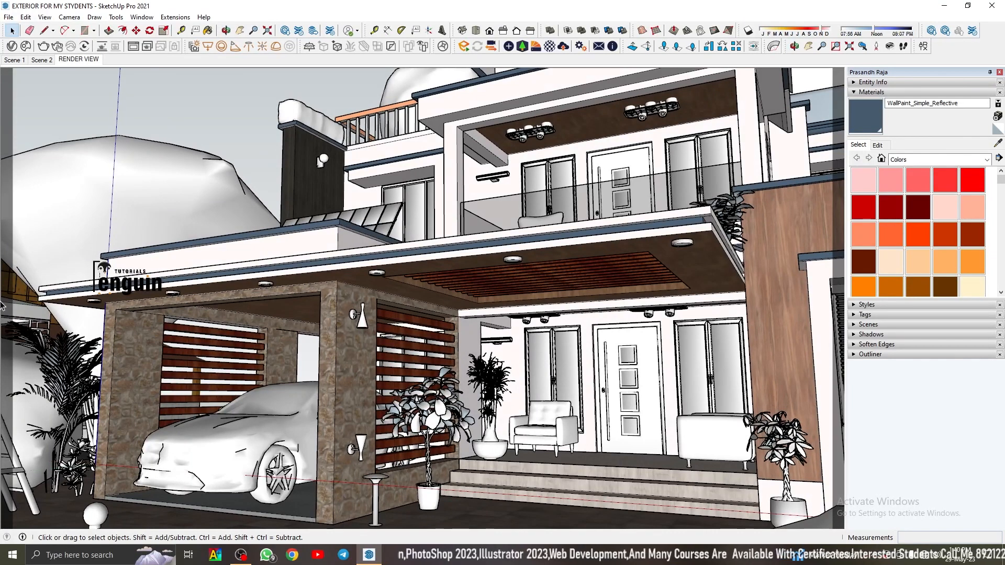
pyautogui.click(351, 353)
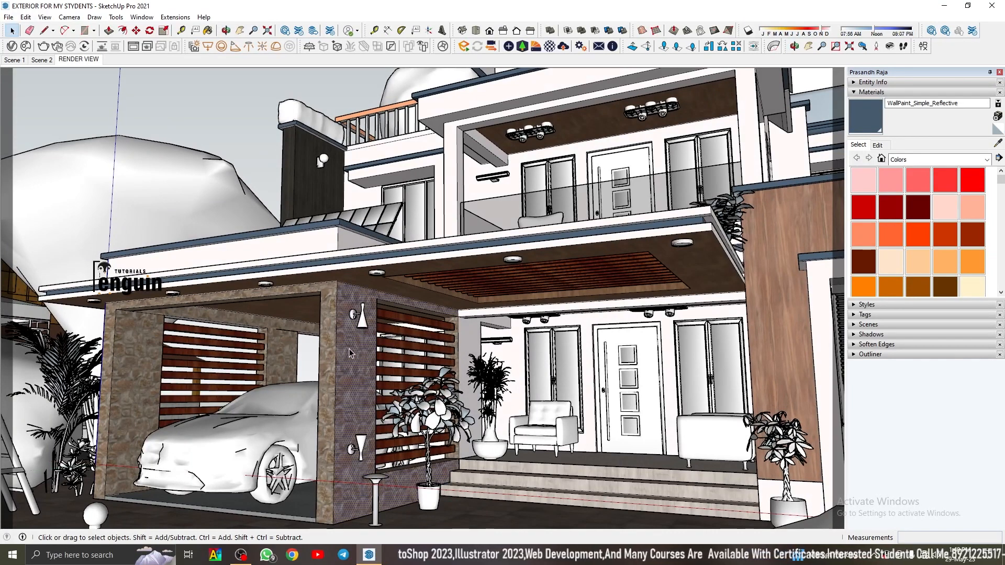
pyautogui.click(331, 354)
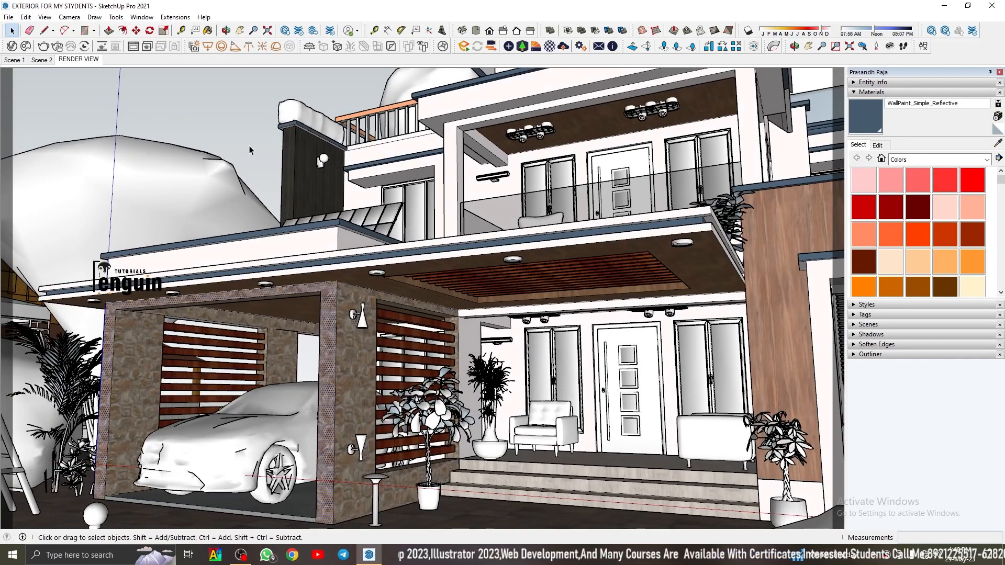
pyautogui.moveTo(255, 161); pyautogui.dragTo(440, 387, button='middle')
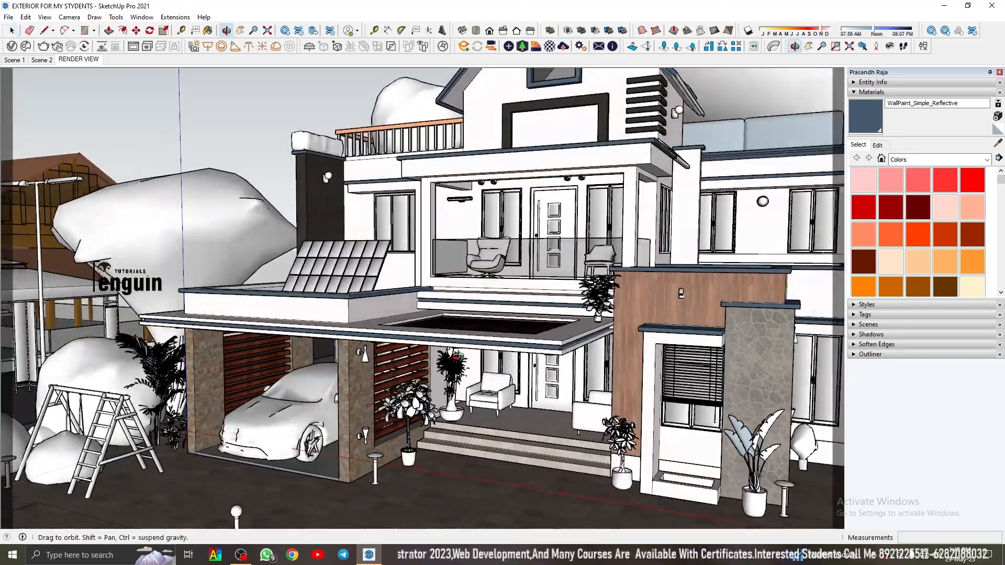
# Inspect the red-brown wooden slats in the ceiling opening above the entrance from below
pyautogui.scroll(3, 480, 431)
pyautogui.moveTo(481, 431); pyautogui.dragTo(325, 247, button='middle')
pyautogui.scroll(3, 325, 248)
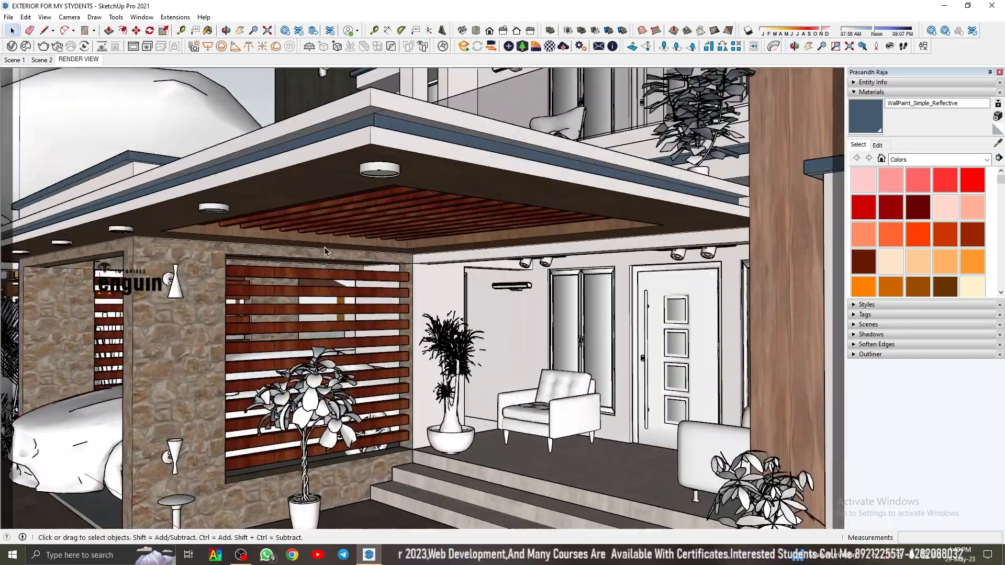
pyautogui.moveTo(386, 219); pyautogui.dragTo(409, 161, button='middle')
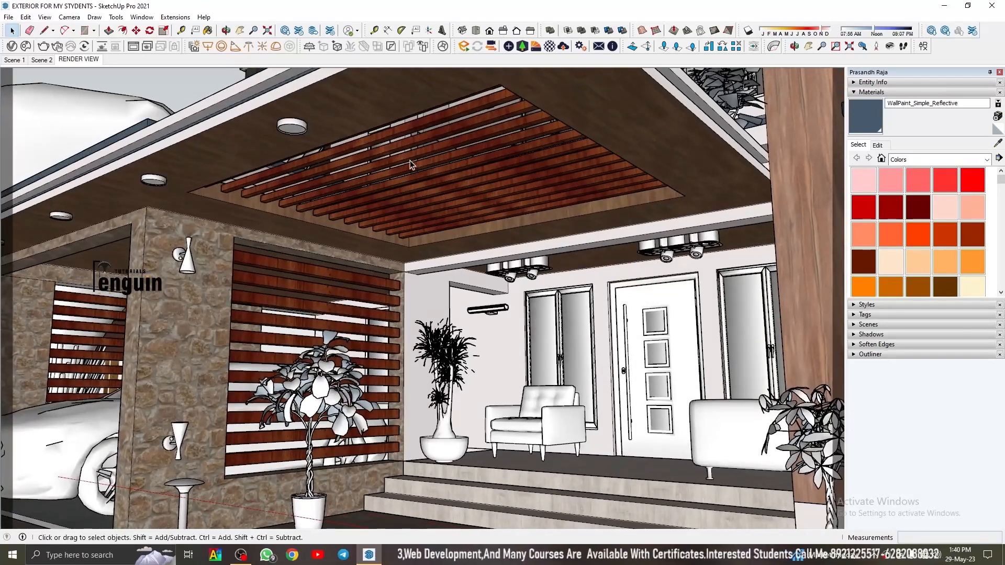
pyautogui.scroll(2, 409, 157)
pyautogui.click(410, 156)
pyautogui.click(466, 172)
pyautogui.click(483, 185)
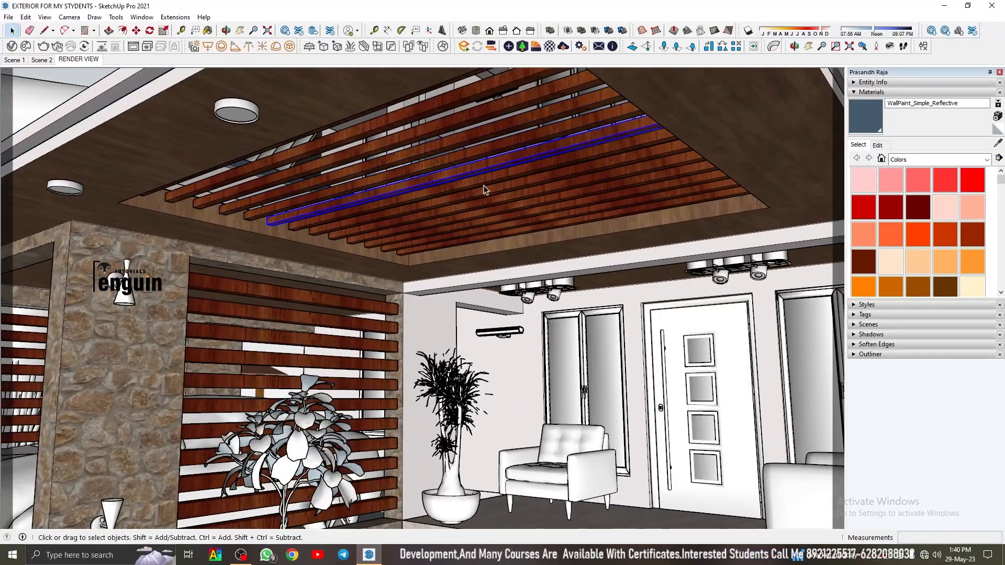
pyautogui.click(492, 193)
# Inspect the wooden slats of the canopy opening from above, then restore the RENDER VIEW scene
pyautogui.moveTo(451, 154); pyautogui.dragTo(473, 293, button='middle')
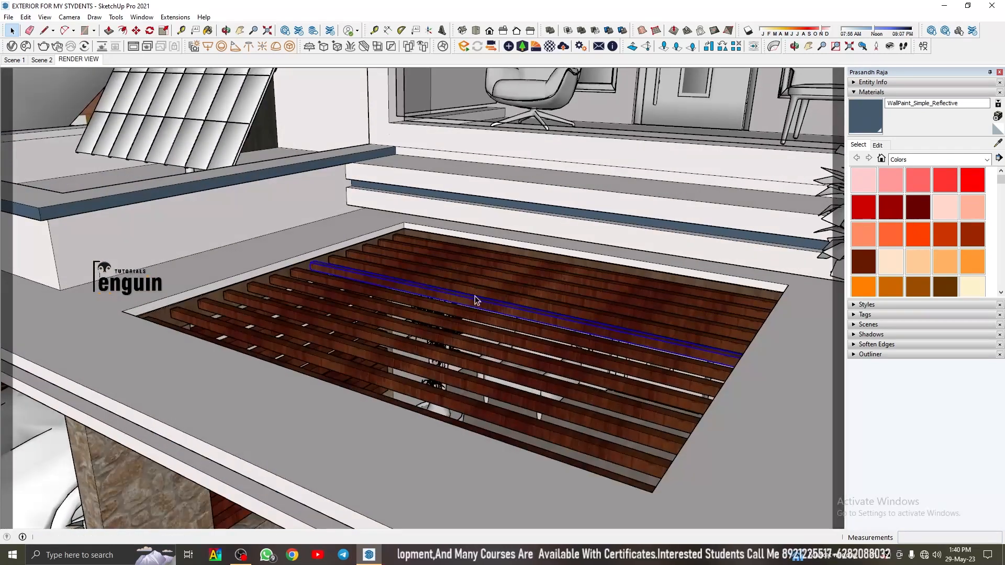
pyautogui.scroll(3, 293, 278)
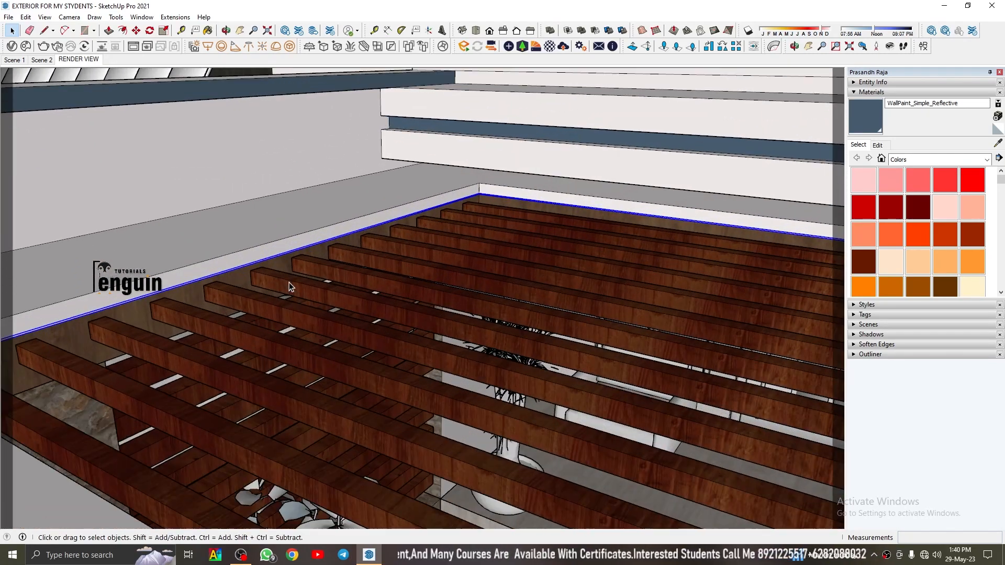
pyautogui.scroll(-2, 289, 275)
pyautogui.moveTo(289, 275); pyautogui.dragTo(352, 227, button='middle')
pyautogui.click(46, 60)
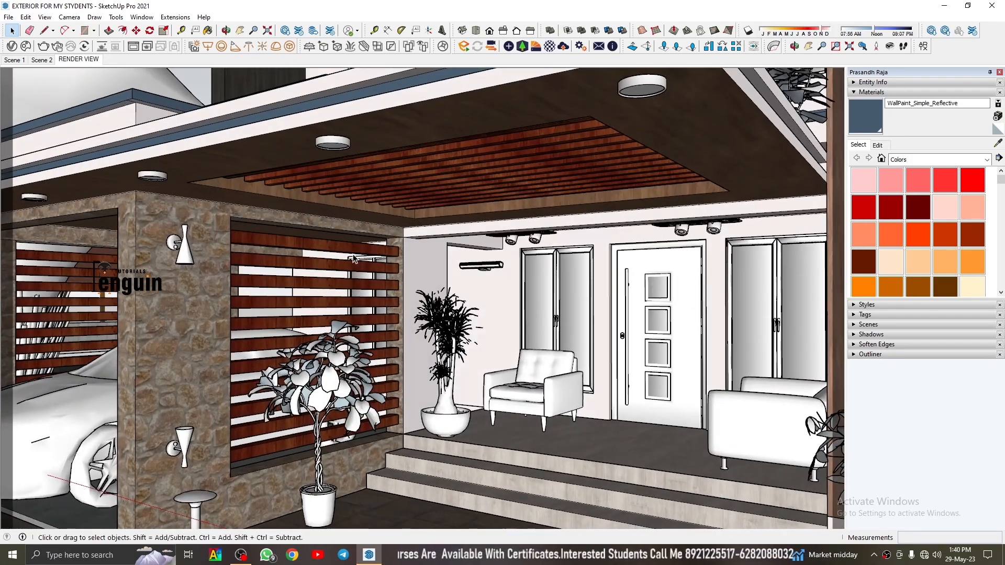
pyautogui.click(71, 60)
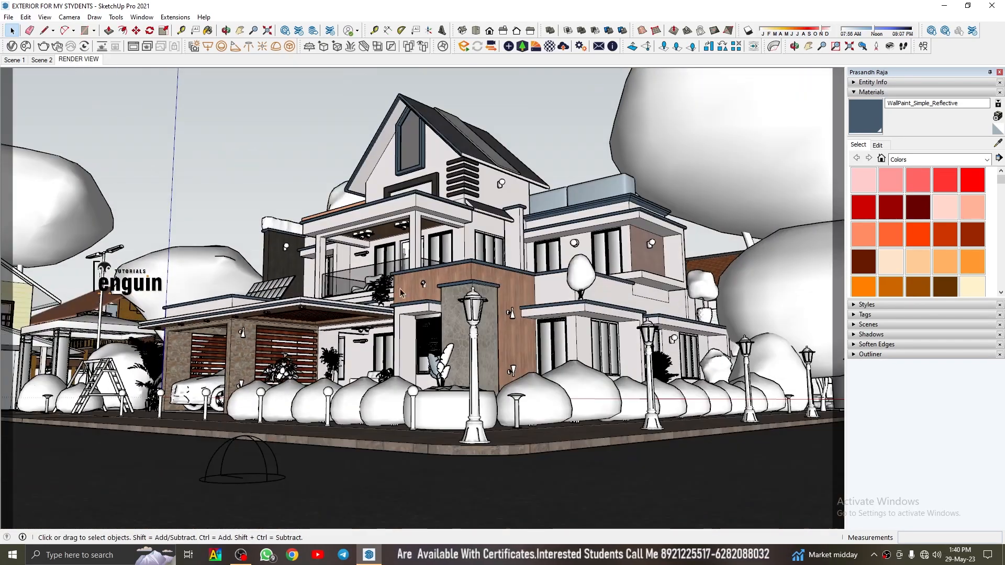
# Examine the ground-floor window with blinds beside the stone pillar and restore the RENDER VIEW scene
pyautogui.scroll(6, 424, 349)
pyautogui.moveTo(424, 349); pyautogui.dragTo(501, 340, button='middle')
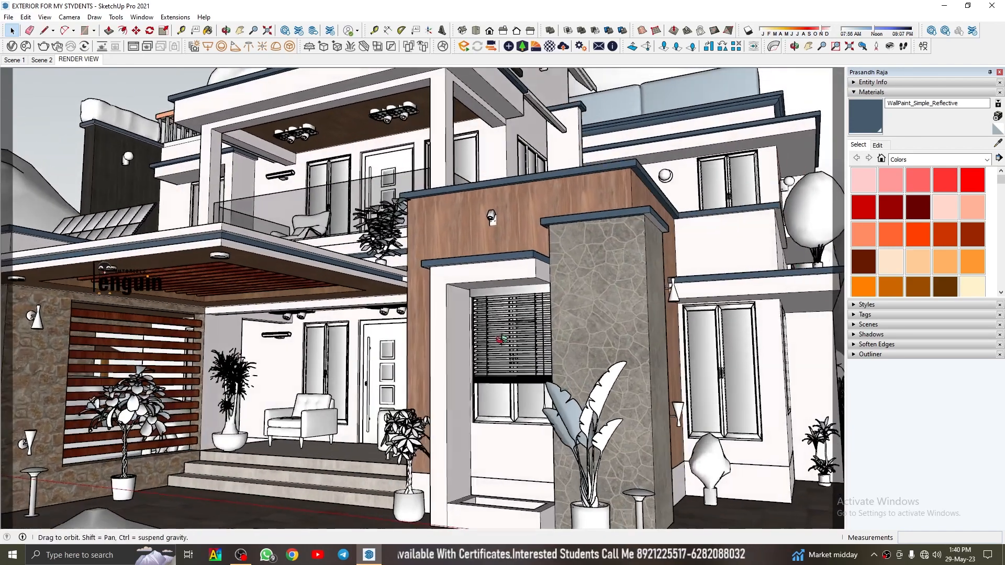
pyautogui.click(87, 61)
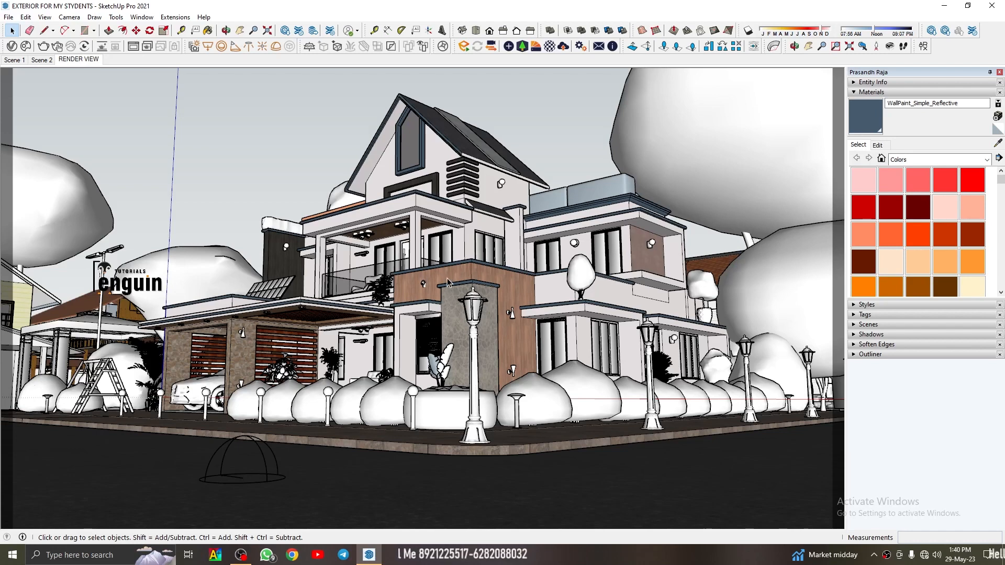
# Examine the wood-clad front and side walls of the projecting corner block
pyautogui.click(513, 291)
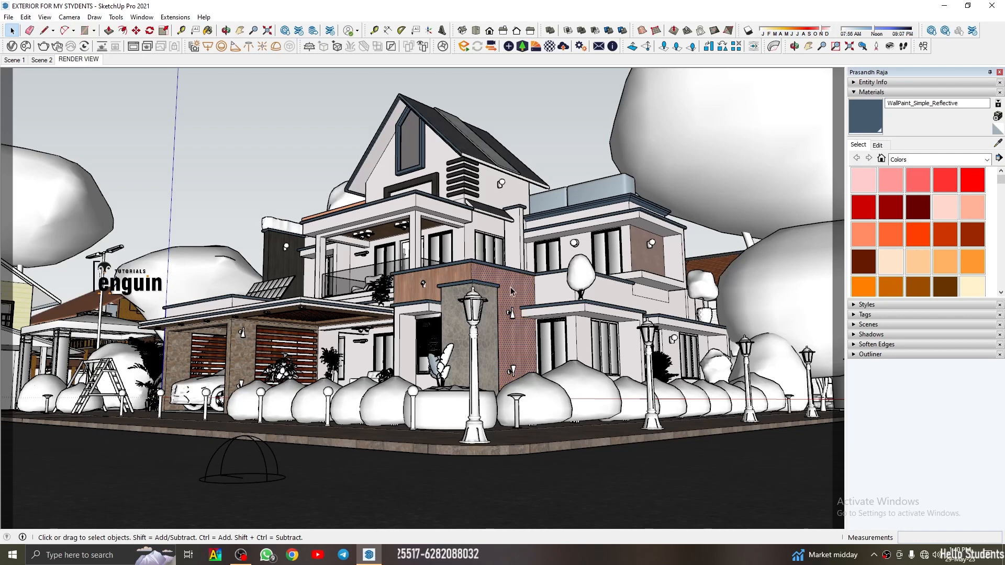
pyautogui.click(579, 85)
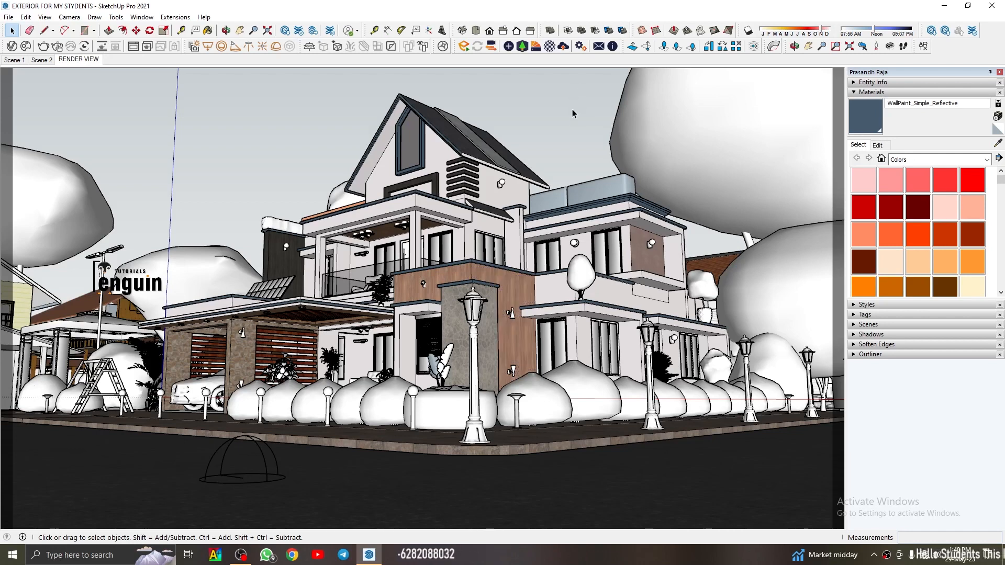
pyautogui.moveTo(428, 307); pyautogui.dragTo(549, 368, button='middle')
pyautogui.scroll(3, 484, 293)
pyautogui.click(484, 293)
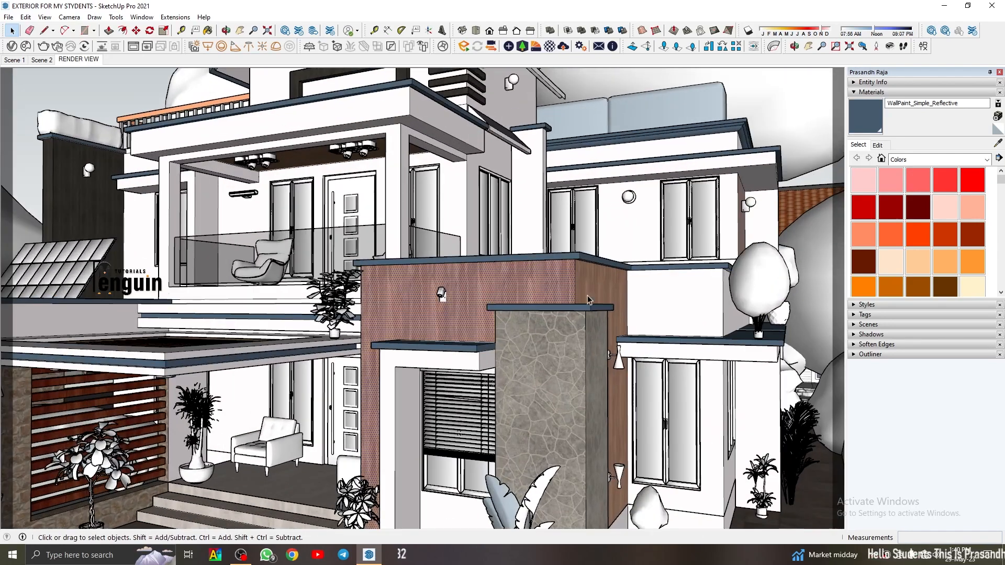
# Inspect the stone-clad corner pillar and its blue cap from above, then restore the RENDER VIEW scene
pyautogui.moveTo(588, 297); pyautogui.dragTo(460, 340, button='middle')
pyautogui.scroll(3, 481, 361)
pyautogui.click(487, 361)
pyautogui.scroll(-2, 466, 342)
pyautogui.scroll(3, 539, 384)
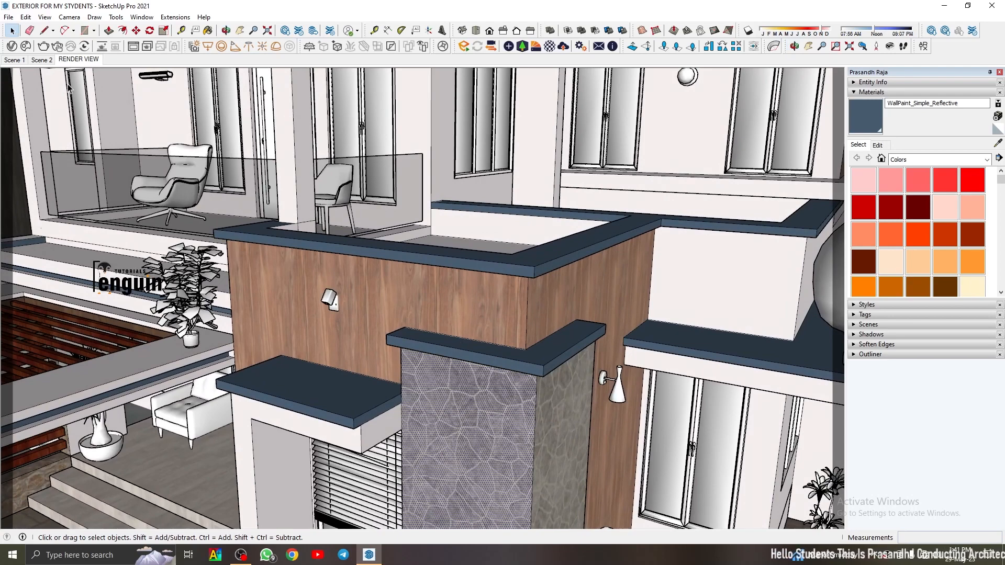
pyautogui.click(87, 59)
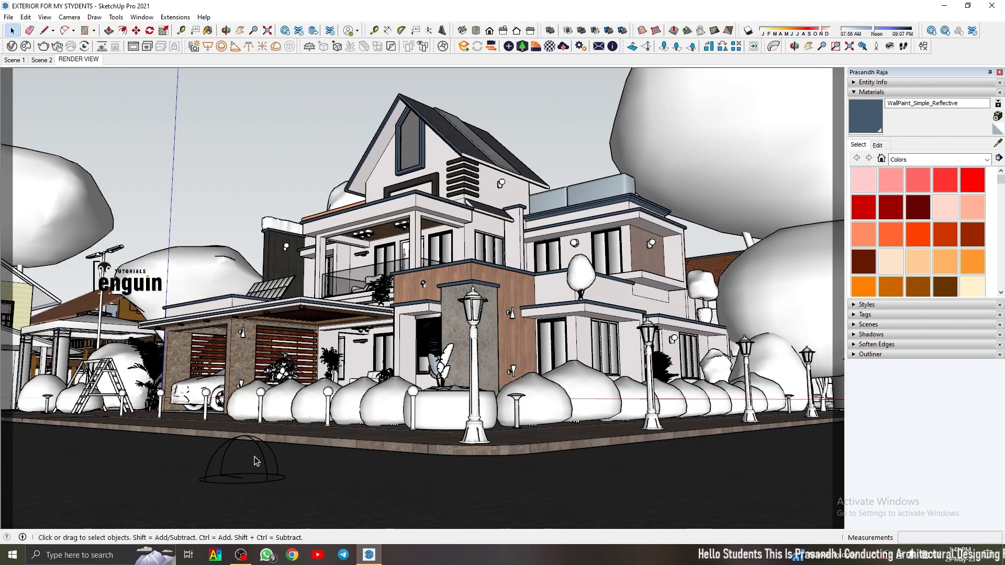
# Examine the overall plot and the paved yard around the house from a raised viewpoint
pyautogui.moveTo(421, 428); pyautogui.dragTo(515, 444, button='middle')
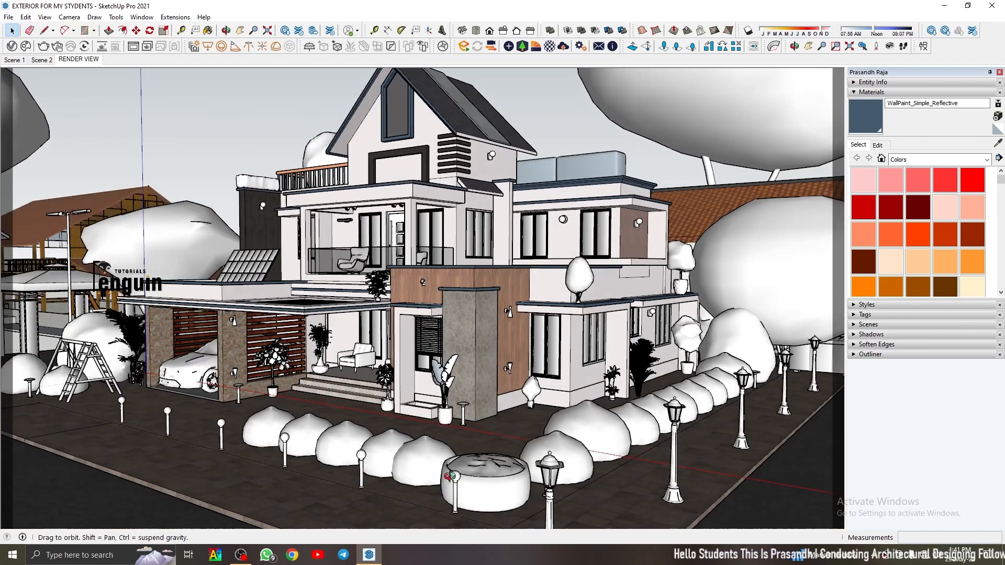
pyautogui.scroll(-2, 314, 314)
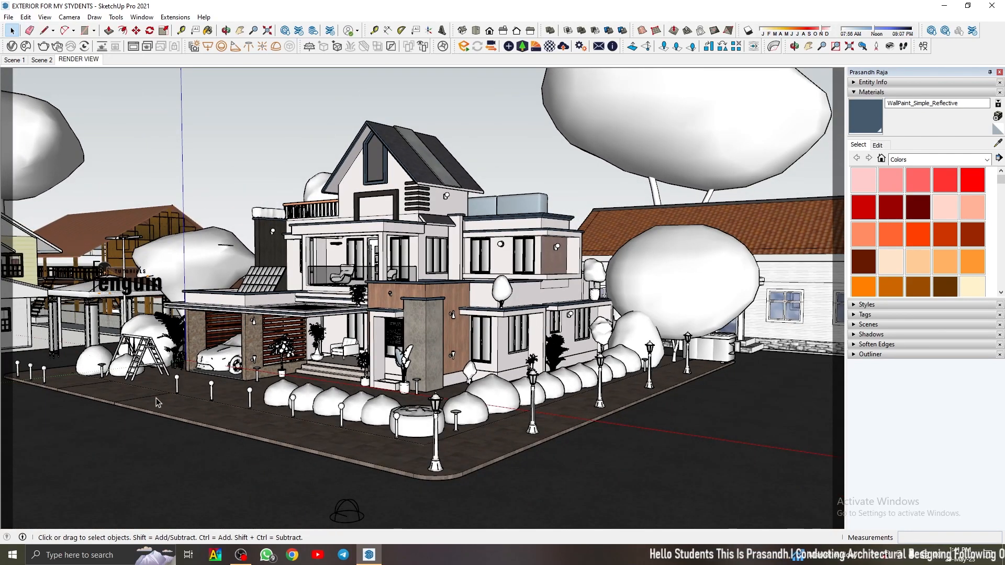
pyautogui.click(550, 442)
pyautogui.click(239, 104)
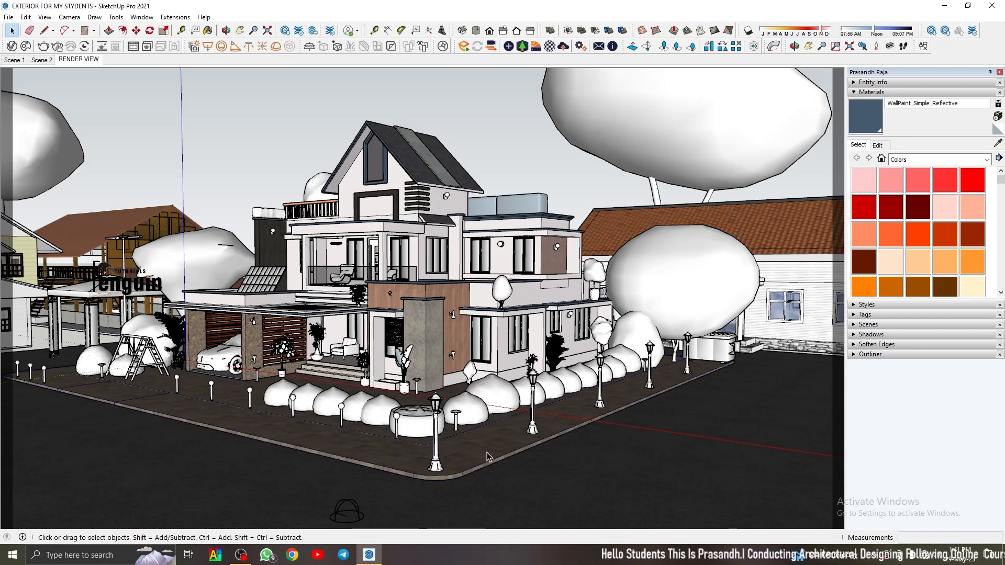
# Inspect the yard paving, bollard lights and bushes up close, then restore the RENDER VIEW scene
pyautogui.scroll(5, 384, 453)
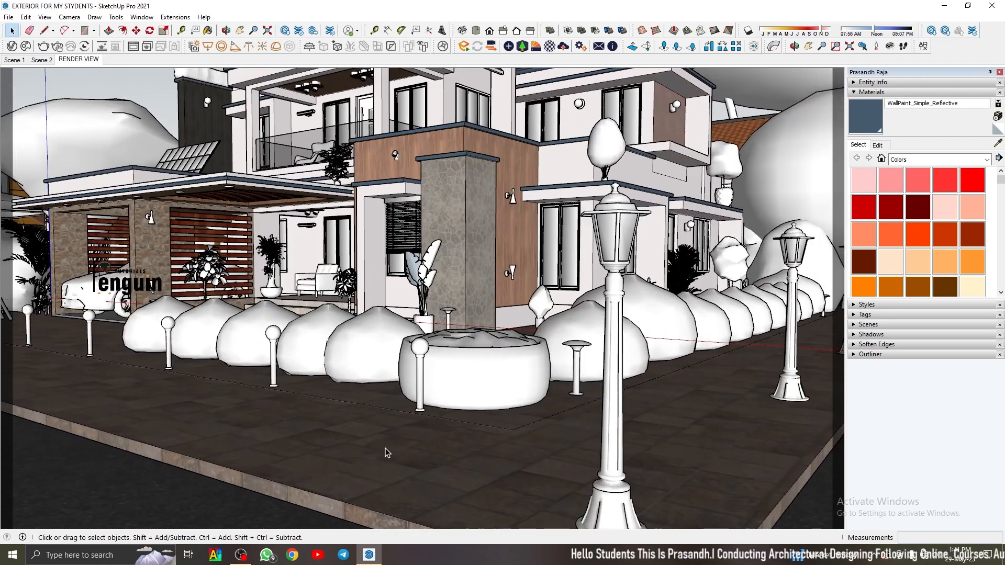
pyautogui.scroll(3, 385, 449)
pyautogui.moveTo(385, 451); pyautogui.dragTo(352, 484, button='middle')
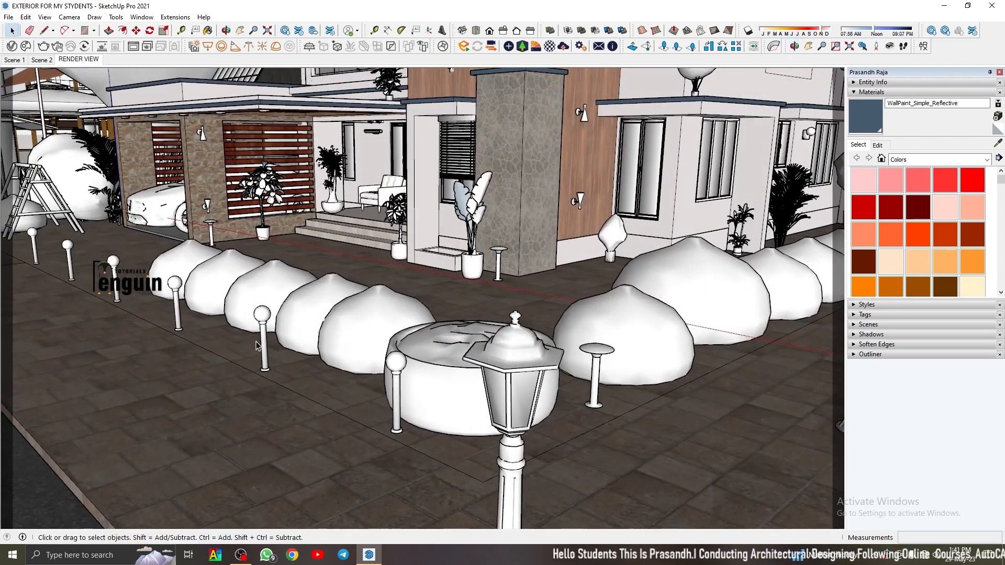
pyautogui.click(79, 59)
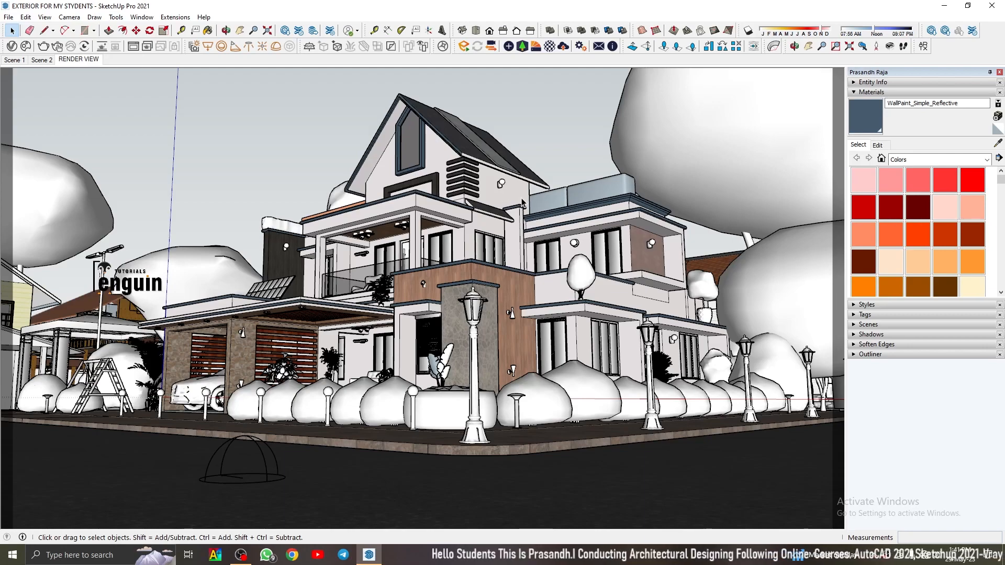
# View the house from another angle, restore the RENDER VIEW scene and minimize the modelling window to the desktop
pyautogui.moveTo(357, 245); pyautogui.dragTo(520, 257, button='middle')
pyautogui.click(78, 59)
pyautogui.press('space')
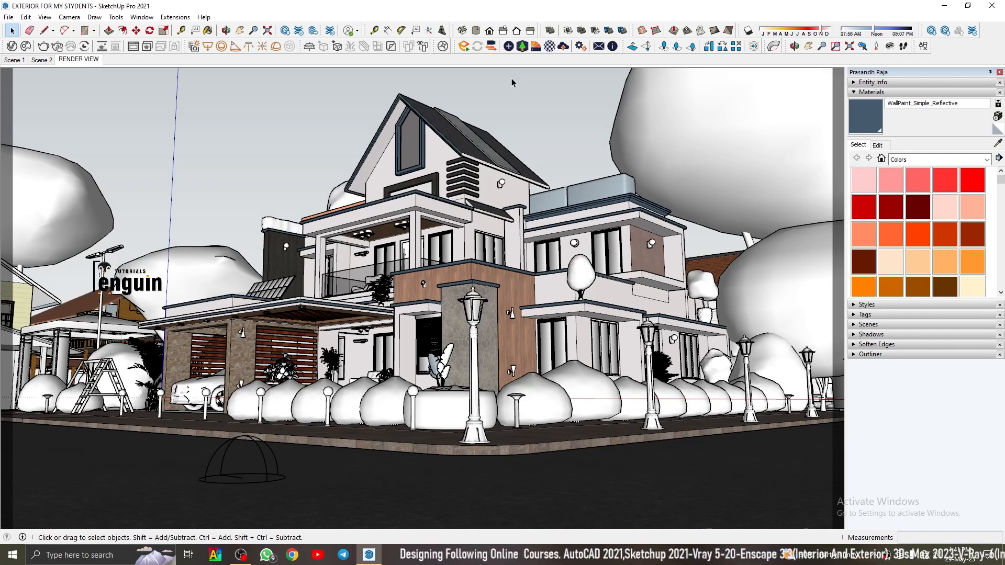
pyautogui.click(945, 6)
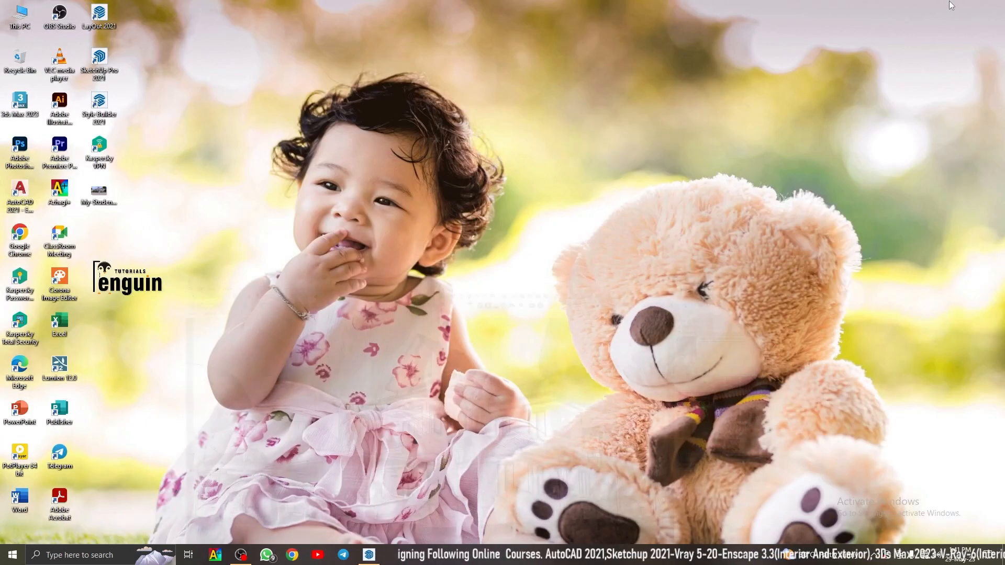
# Refresh the desktop and check the file size and image dimensions in the properties of My-Students-Final-Output
pyautogui.rightClick(243, 56)
pyautogui.click(265, 87)
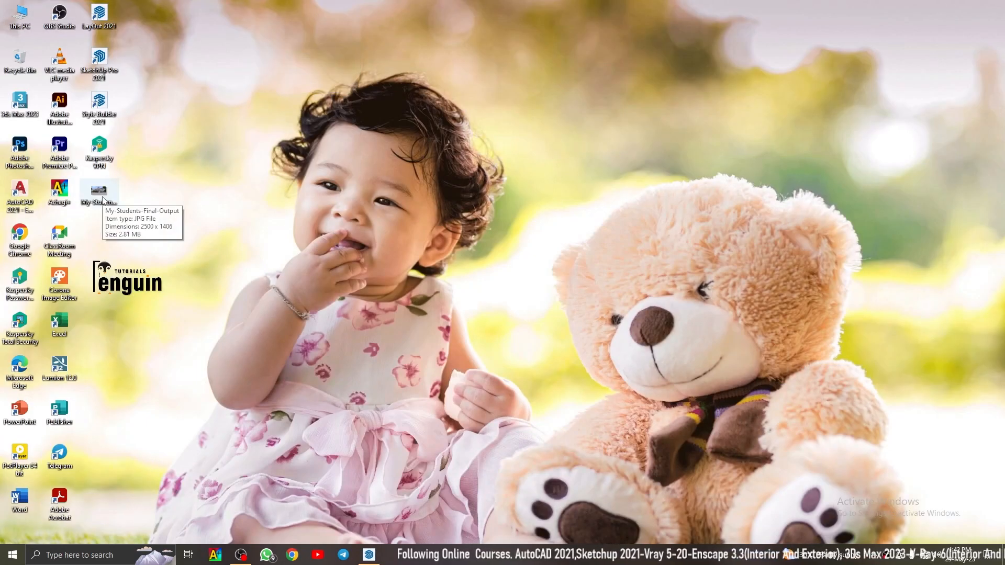
pyautogui.rightClick(104, 200)
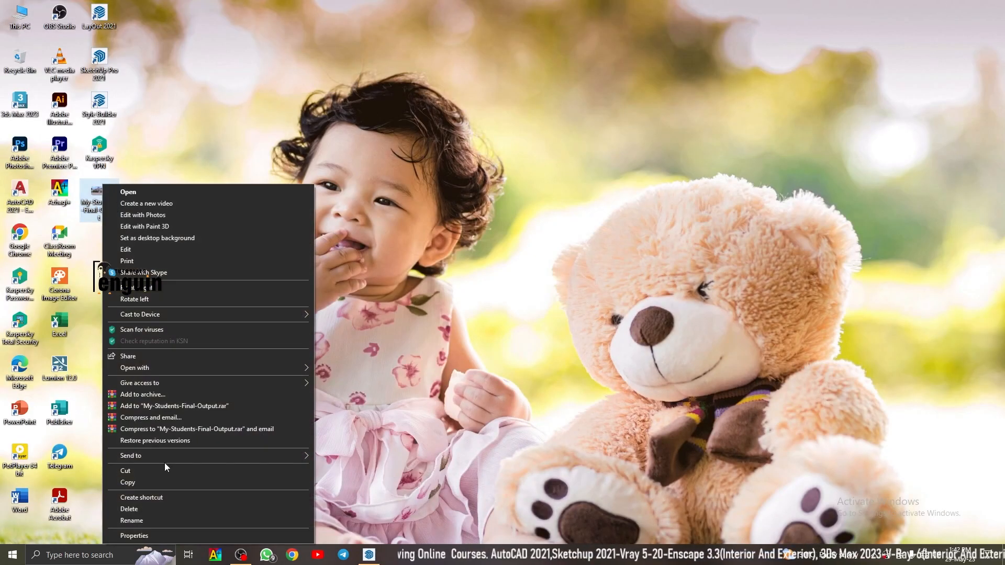
pyautogui.click(160, 535)
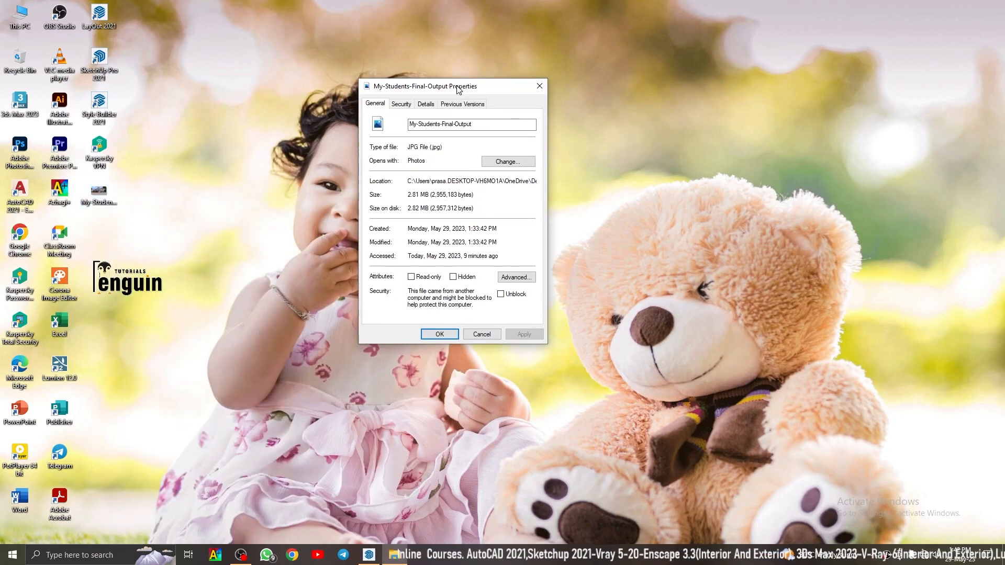
pyautogui.moveTo(408, 194); pyautogui.dragTo(427, 195)
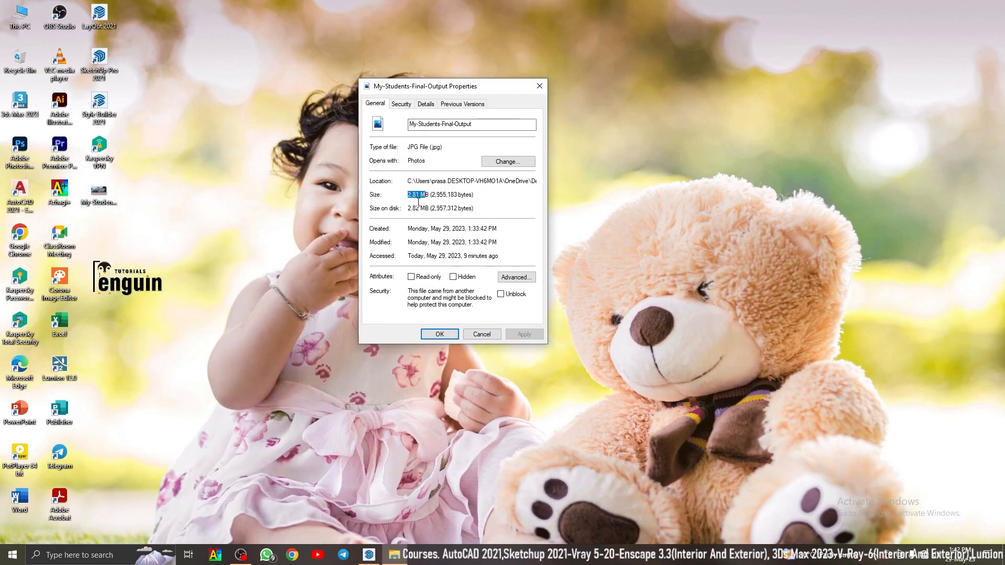
pyautogui.click(426, 104)
pyautogui.scroll(-1, 426, 271)
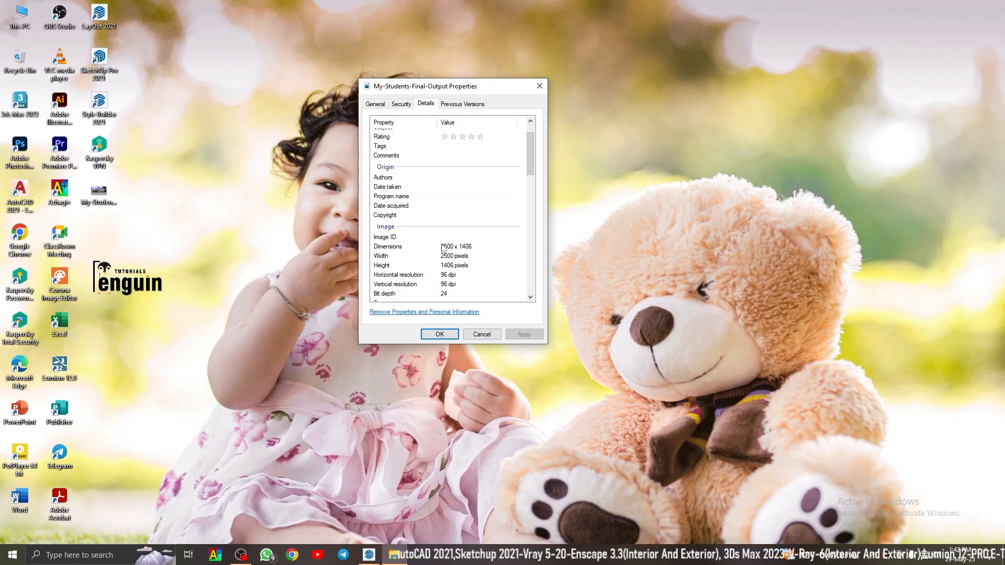
pyautogui.click(539, 85)
# Open the My-Students-Final-Output image from the desktop, examine the upper storey up close and return to the full view
pyautogui.rightClick(348, 109)
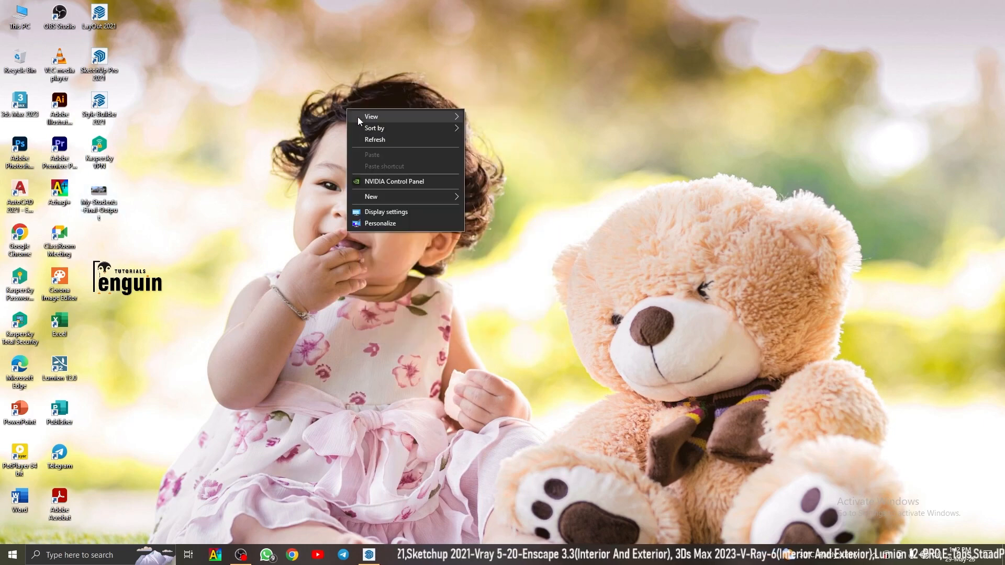
pyautogui.click(361, 140)
pyautogui.click(99, 197)
pyautogui.doubleClick(100, 198)
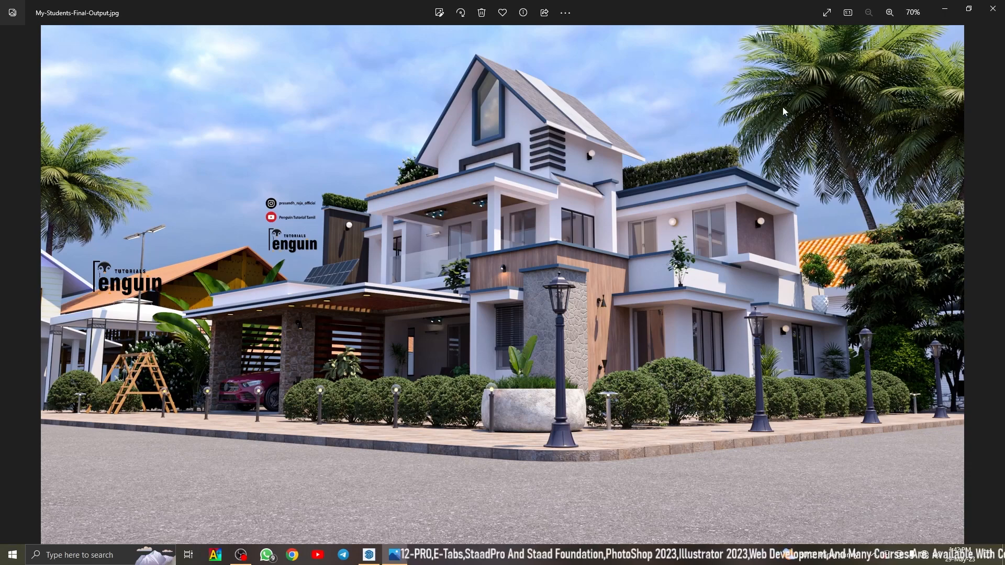
pyautogui.scroll(3, 448, 120)
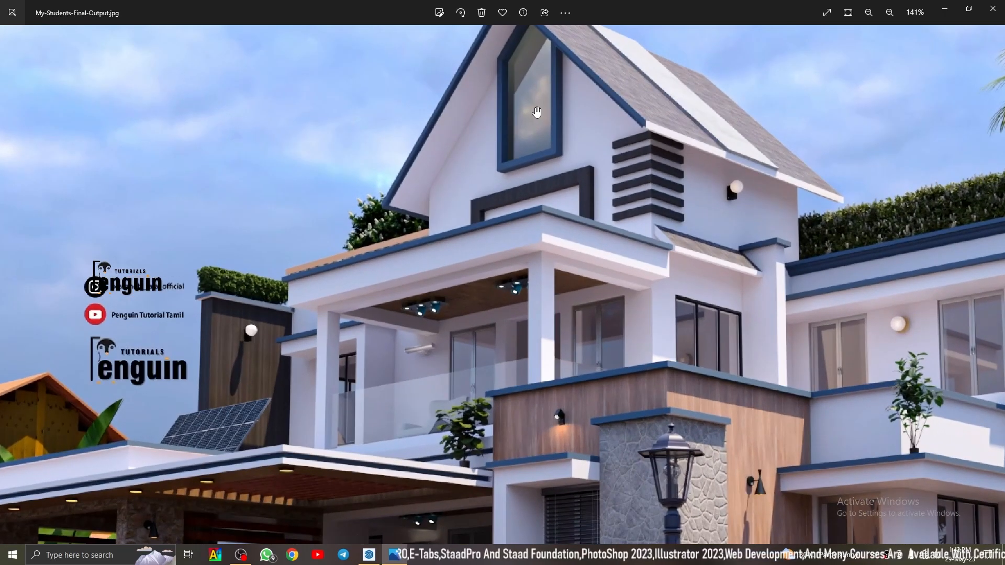
pyautogui.scroll(-1, 533, 112)
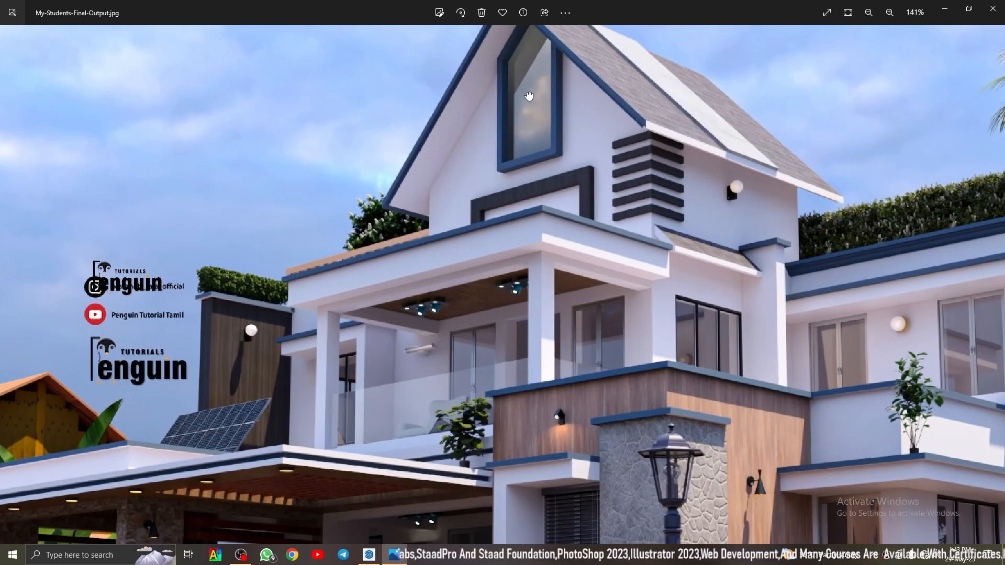
pyautogui.scroll(-2, 501, 113)
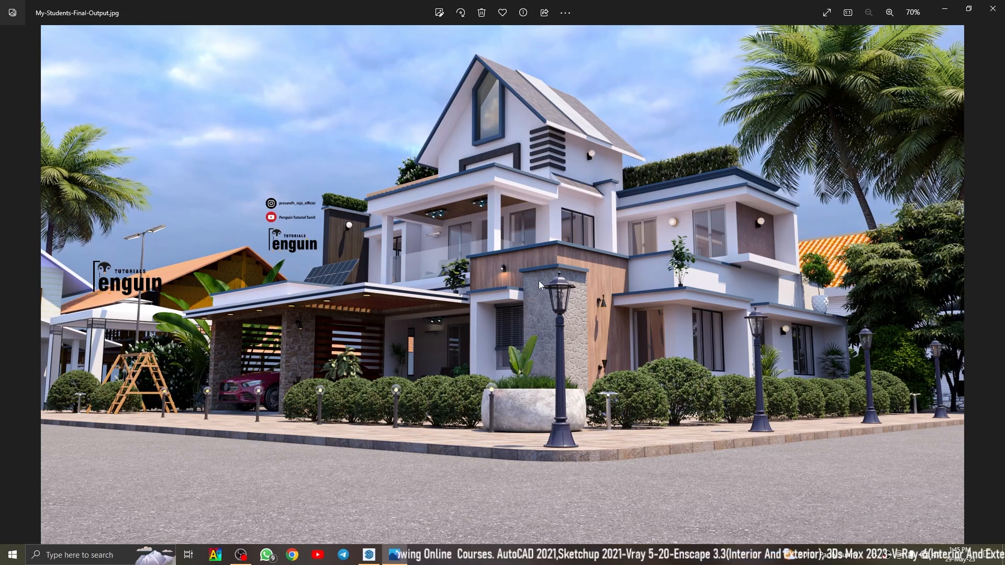
# Switch to SketchUp, open the V-Ray Asset Editor briefly and close it together with the V-Ray Log Window
pyautogui.click(369, 555)
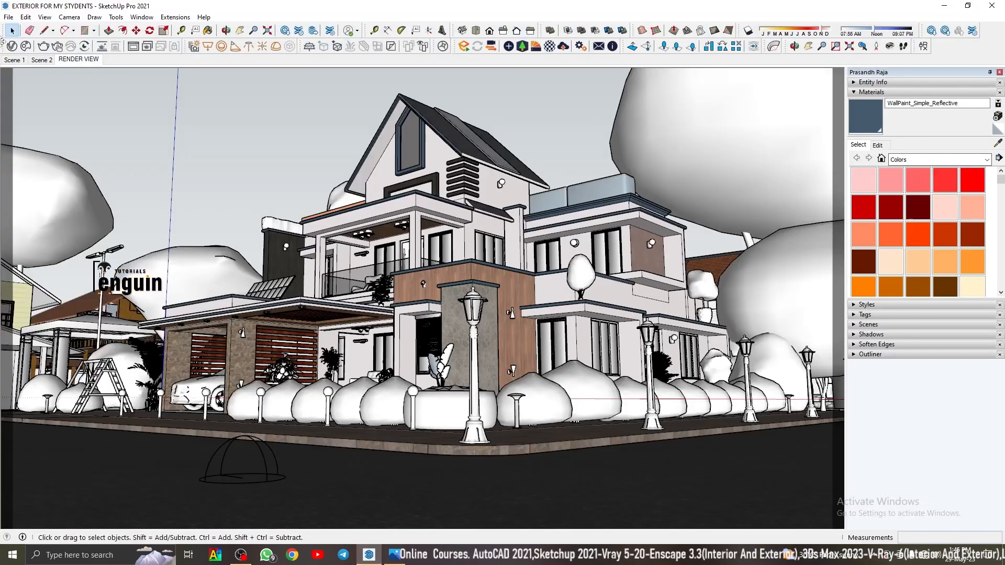
pyautogui.click(11, 47)
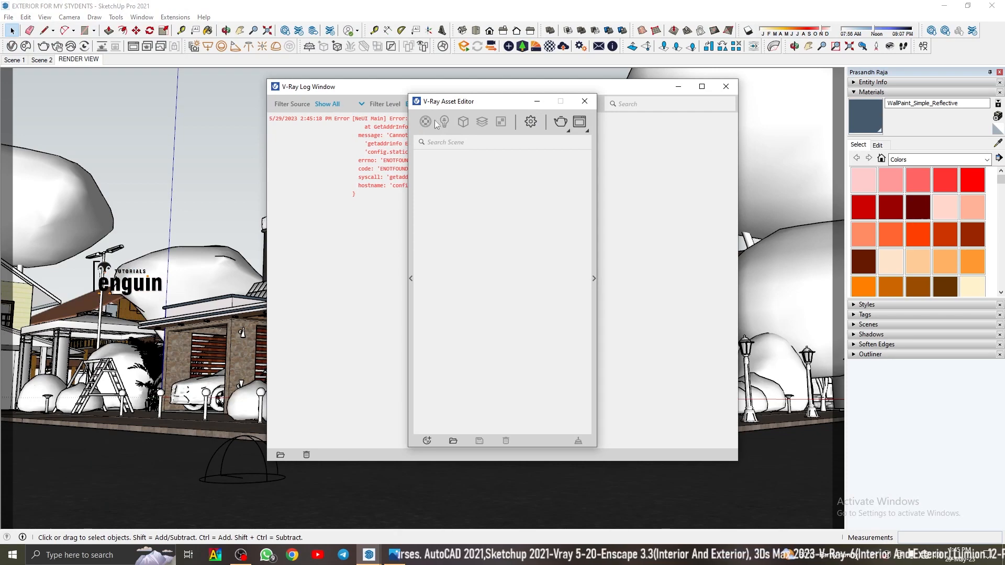
pyautogui.click(733, 87)
pyautogui.click(585, 97)
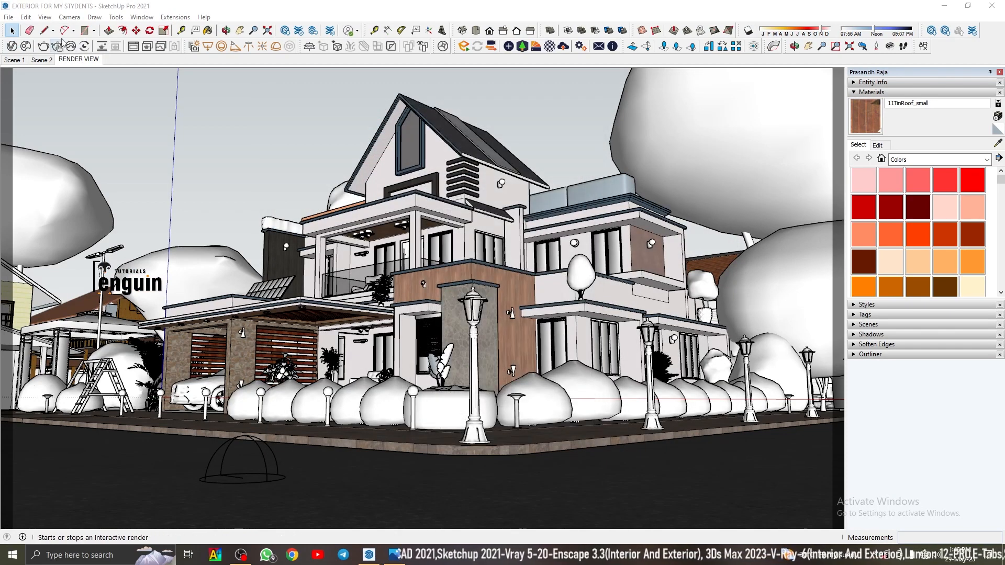
# Open the V-Ray Frame Buffer maximized with its render history expanded, and review the available render channels
pyautogui.click(134, 47)
pyautogui.moveTo(398, 17); pyautogui.dragTo(636, 30)
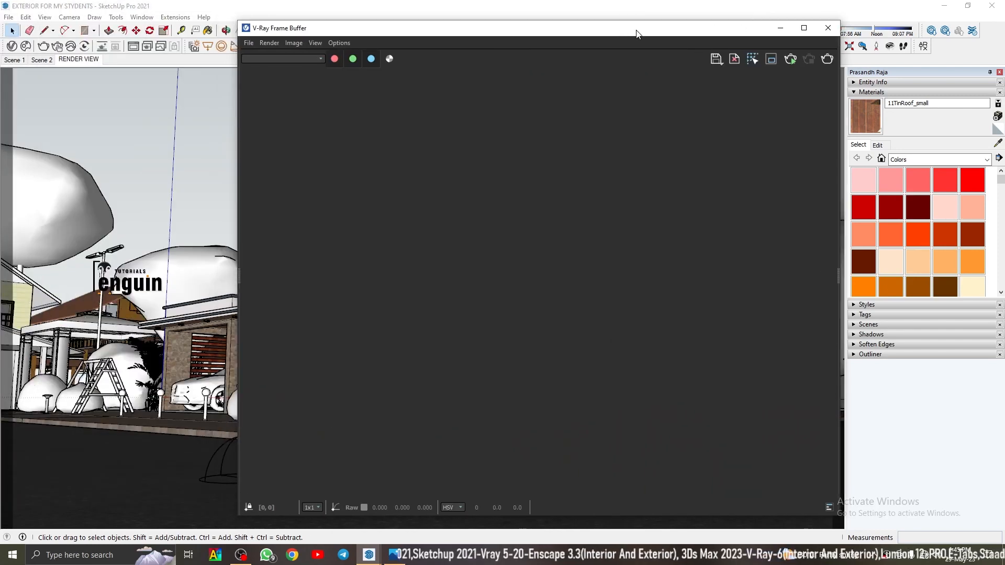
pyautogui.click(804, 28)
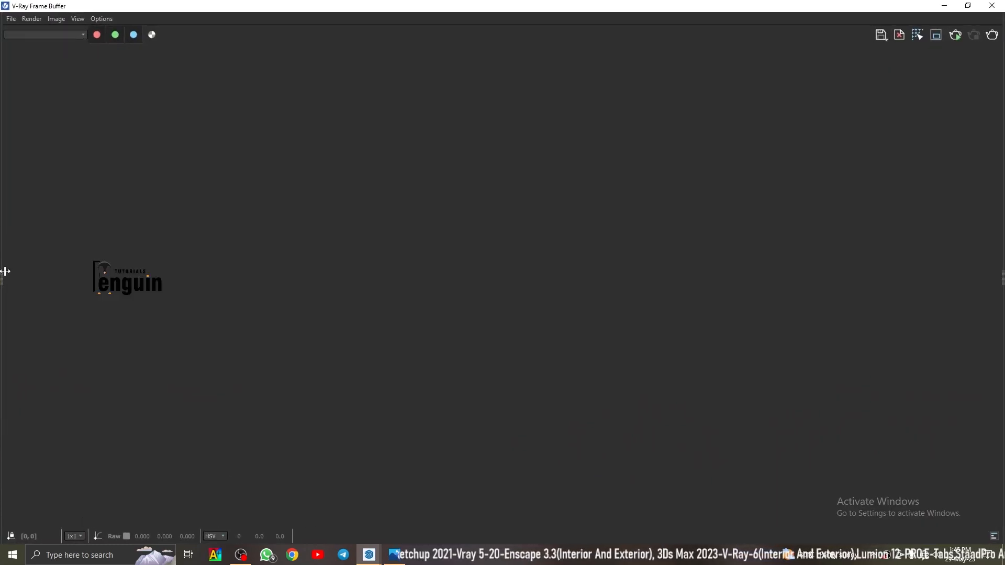
pyautogui.moveTo(5, 271); pyautogui.dragTo(120, 271)
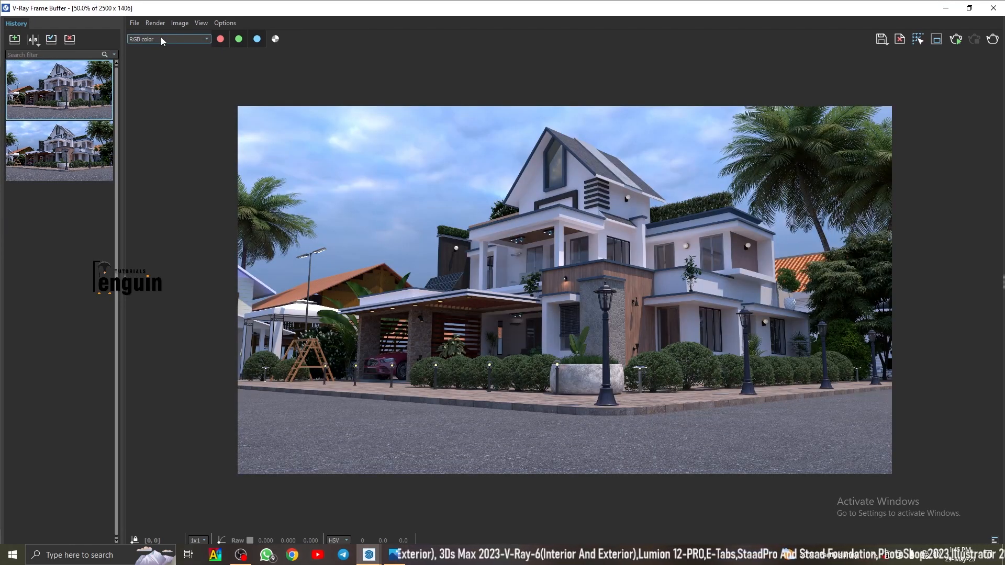
pyautogui.click(161, 39)
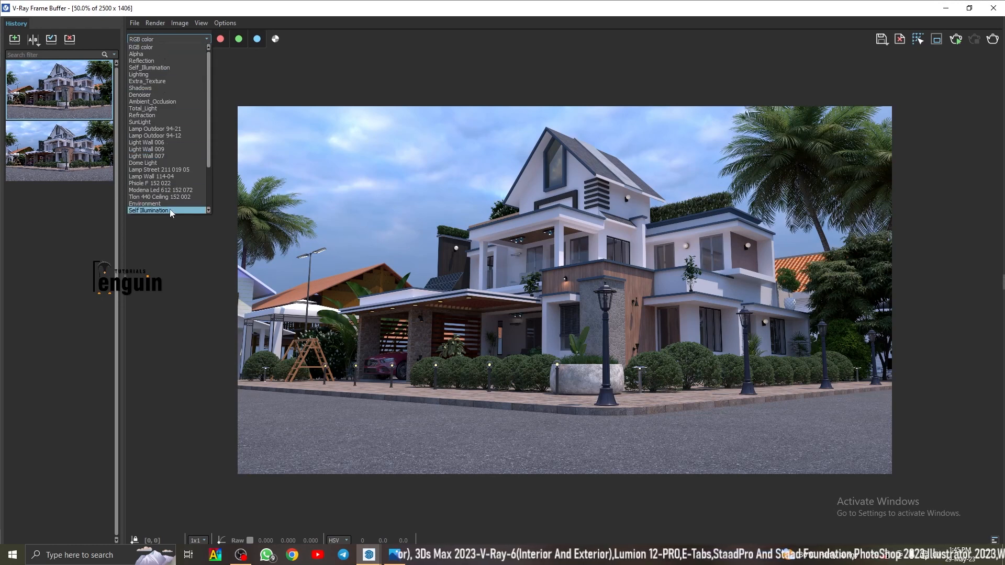
pyautogui.click(434, 82)
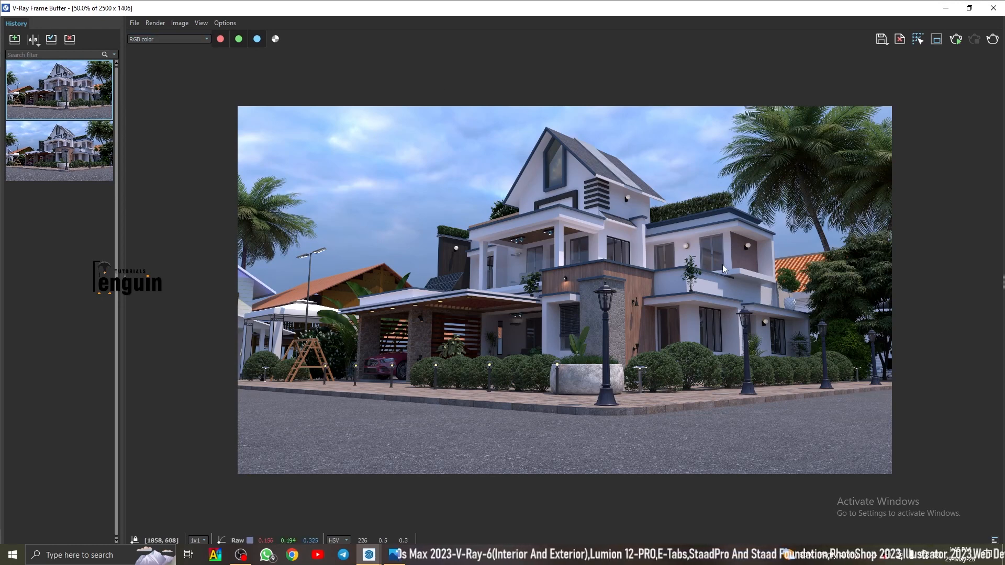
# Reveal the frame buffer's correction layers and set the render's exposure to 0.592
pyautogui.click(1001, 293)
pyautogui.click(914, 74)
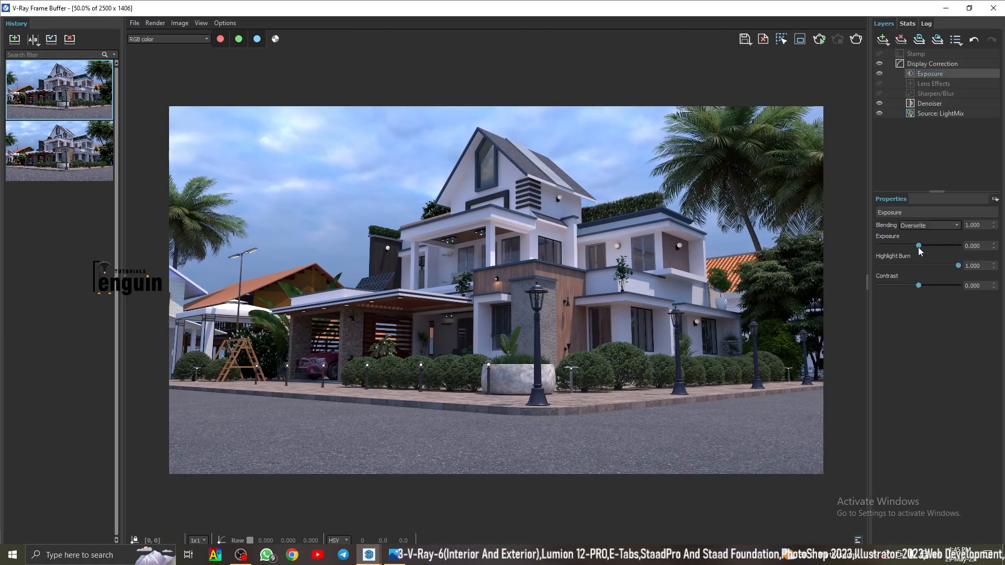
pyautogui.moveTo(918, 245); pyautogui.dragTo(923, 246)
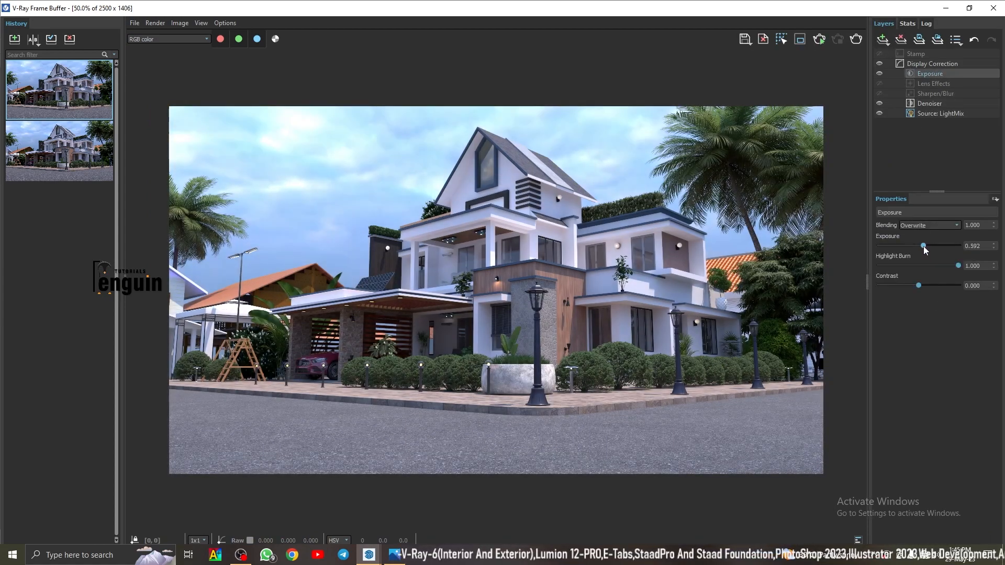
# Add a Filmic tonemap layer and switch it off, and add a Hue / Saturation layer with hue 9.474
pyautogui.click(883, 39)
pyautogui.click(894, 148)
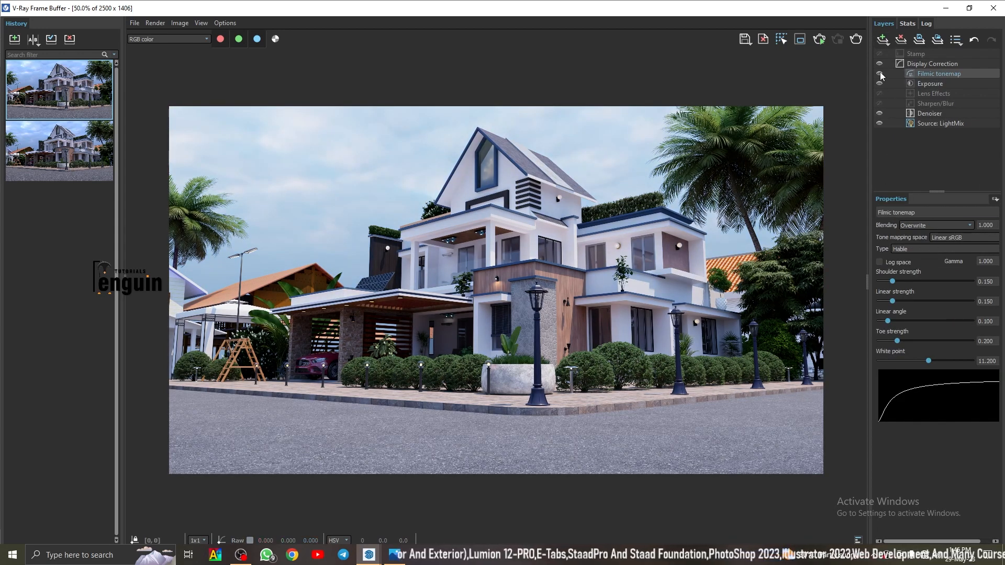
pyautogui.click(883, 39)
pyautogui.click(889, 105)
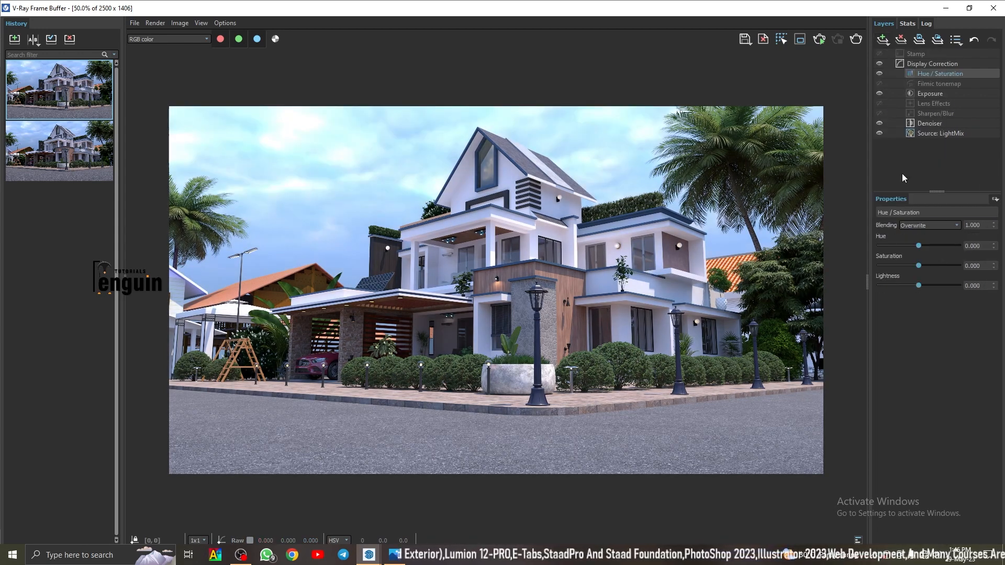
pyautogui.moveTo(920, 246); pyautogui.dragTo(920, 246)
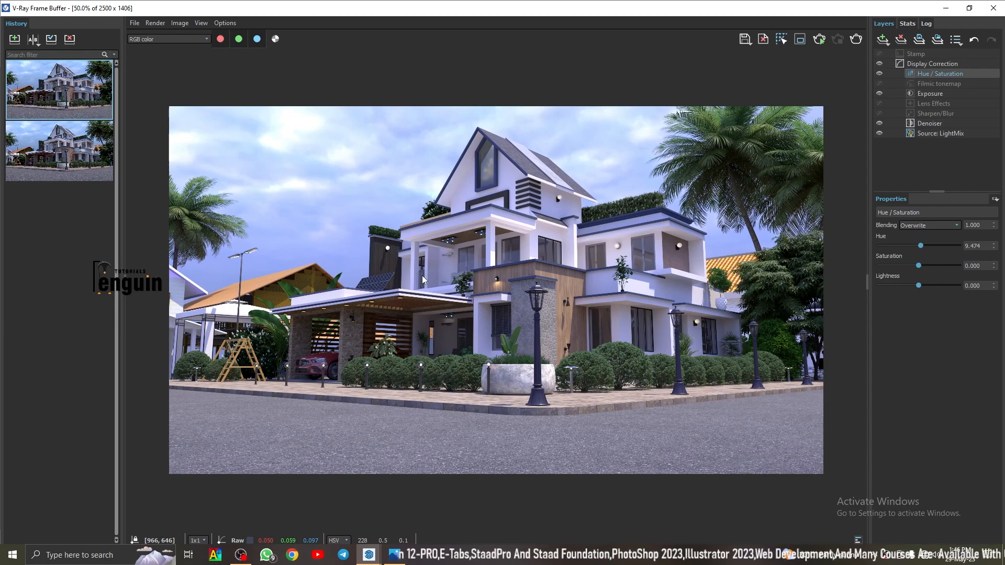
# View and close the final image, close the V-Ray Frame Buffer, and reopen My-Students-Final-Output from the desktop
pyautogui.click(403, 554)
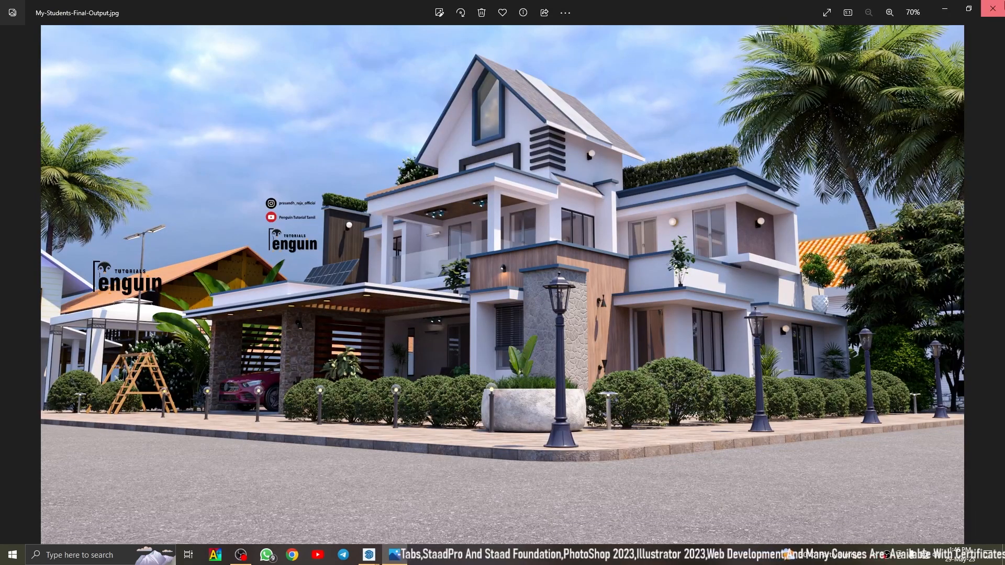
pyautogui.click(993, 8)
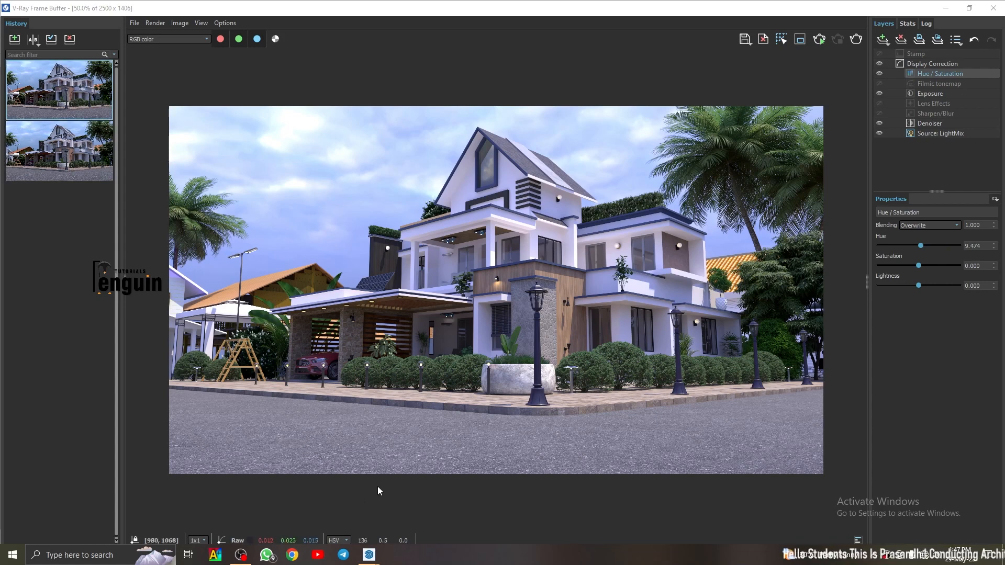
pyautogui.click(992, 8)
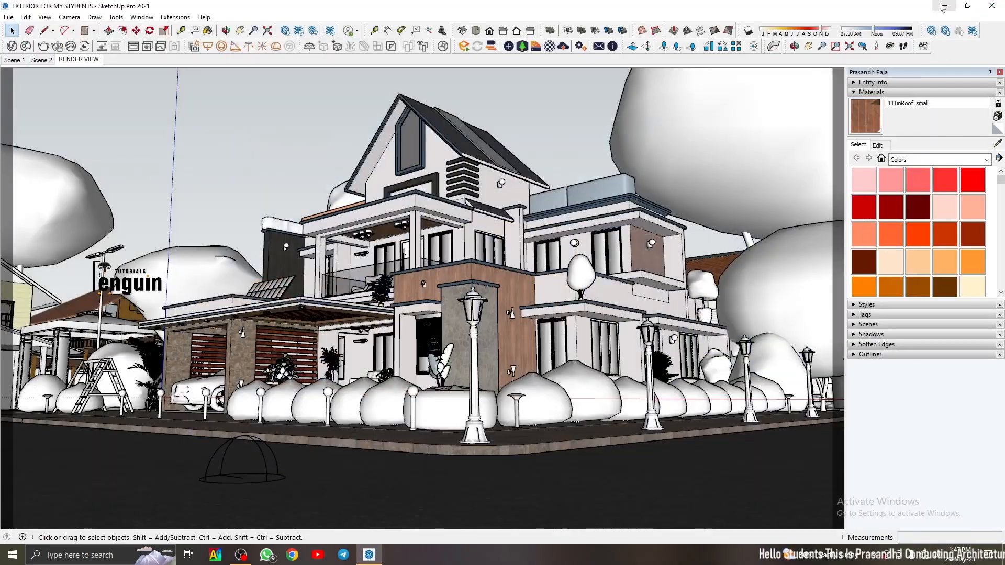
pyautogui.click(944, 6)
pyautogui.doubleClick(99, 194)
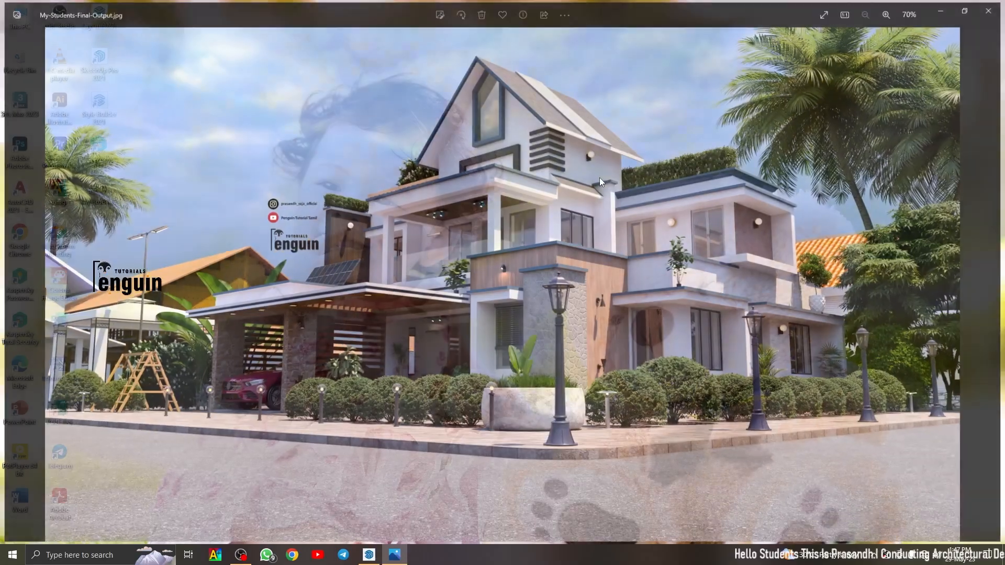